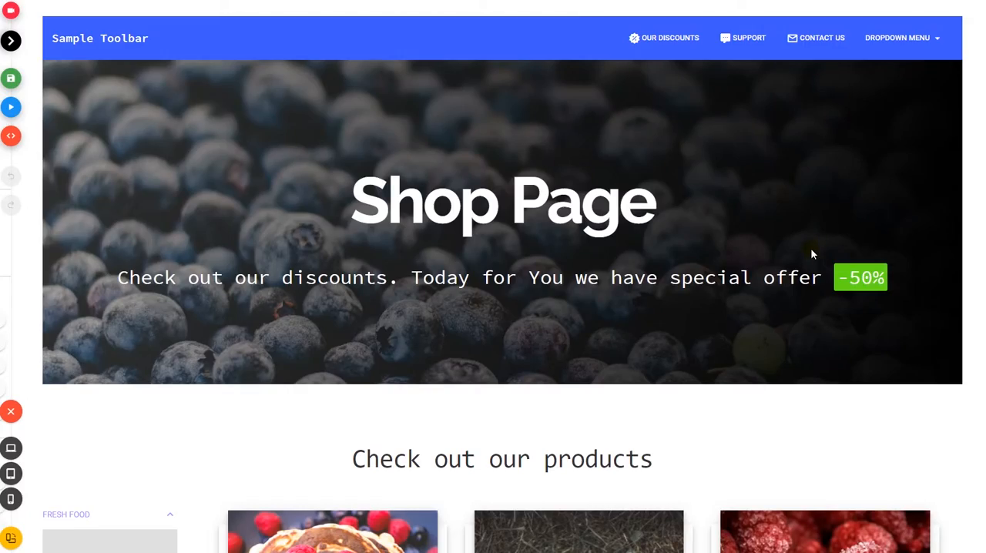
# Examine the sample shop page from top to bottom, both in preview and in edit mode with its row and column controls.
pyautogui.scroll(-8, 811, 254)
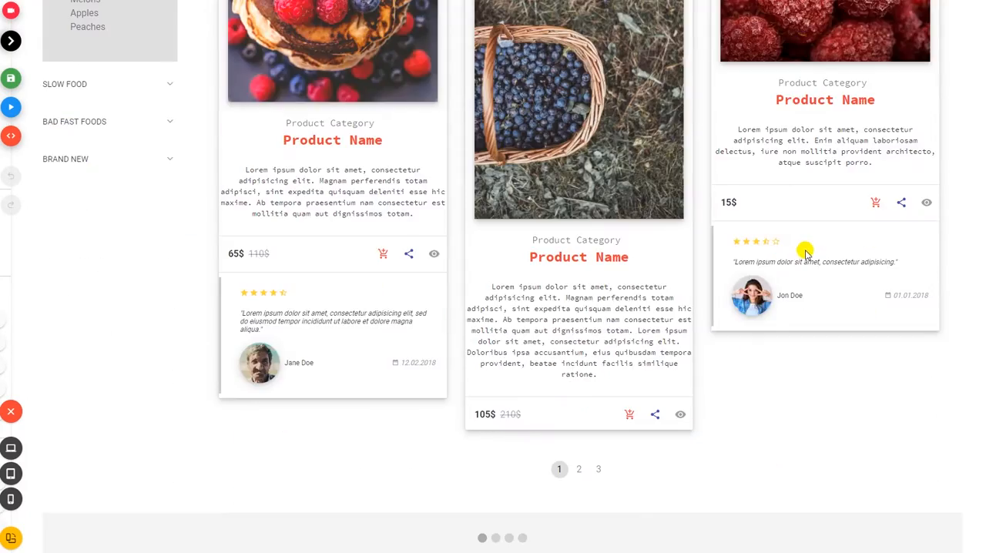
pyautogui.scroll(-19, 805, 252)
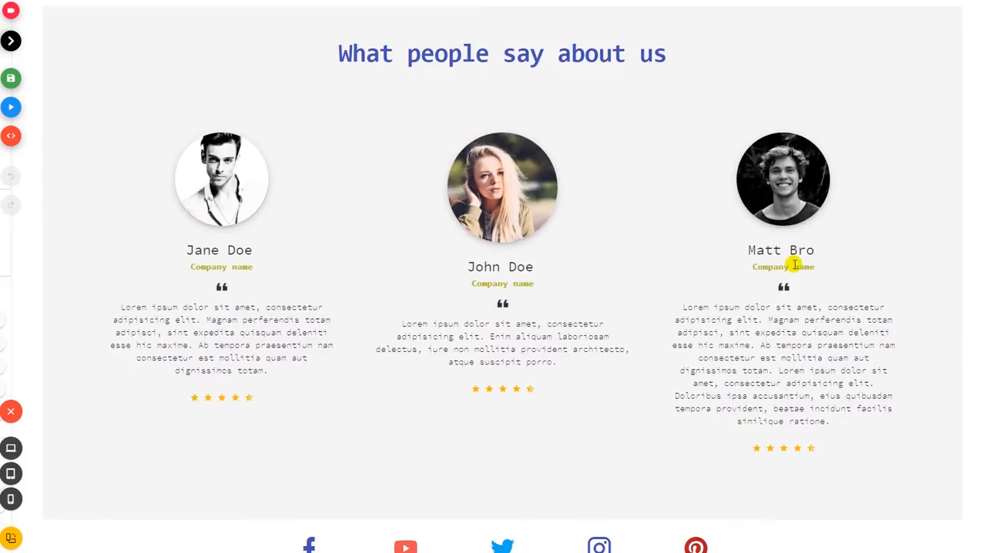
pyautogui.scroll(-3, 794, 265)
pyautogui.scroll(20, 794, 267)
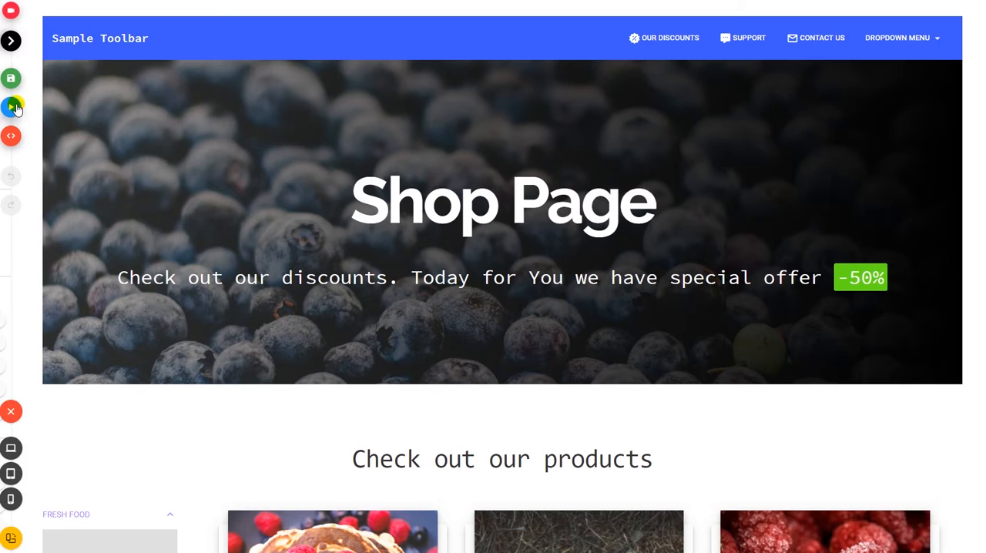
pyautogui.scroll(-8, 42, 137)
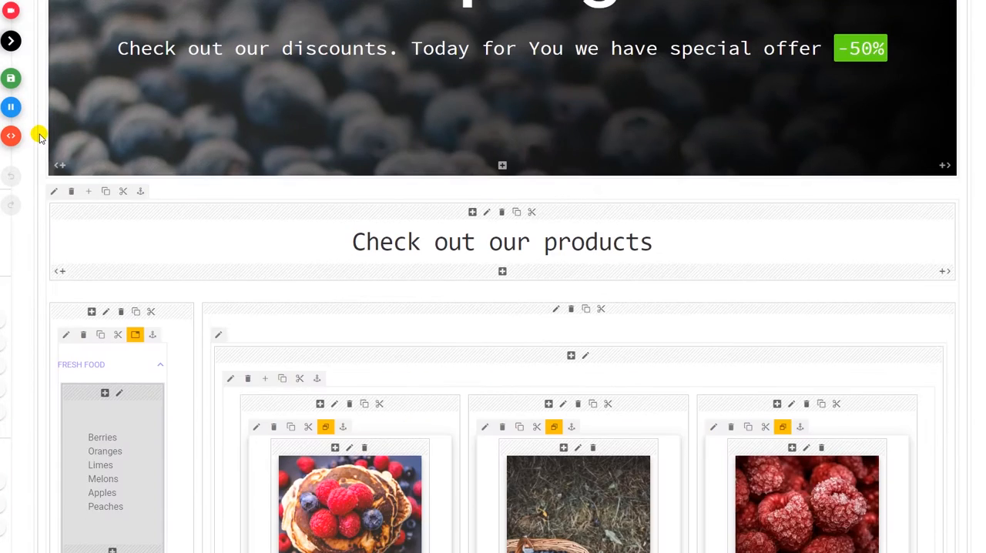
pyautogui.scroll(4, 42, 145)
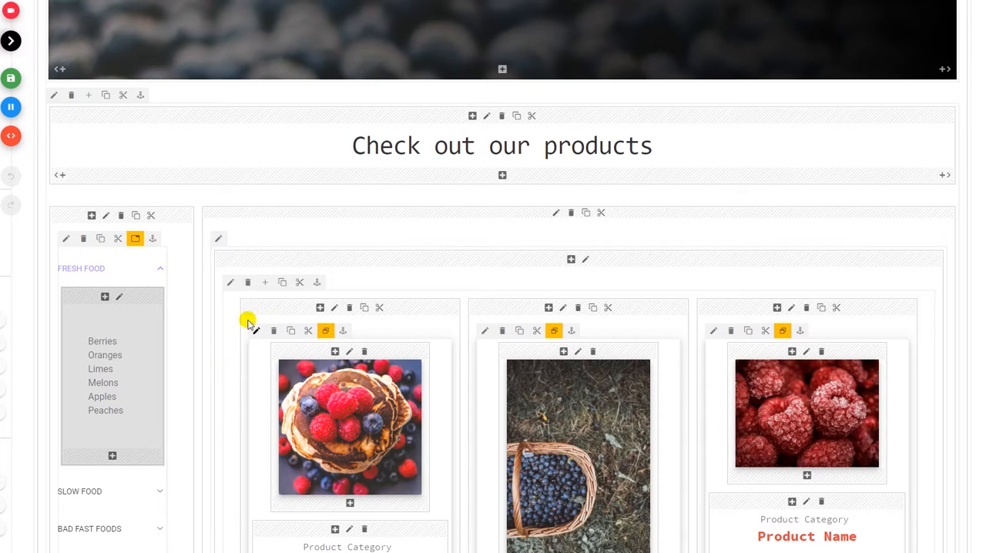
pyautogui.scroll(-4, 217, 339)
pyautogui.scroll(-4, 215, 335)
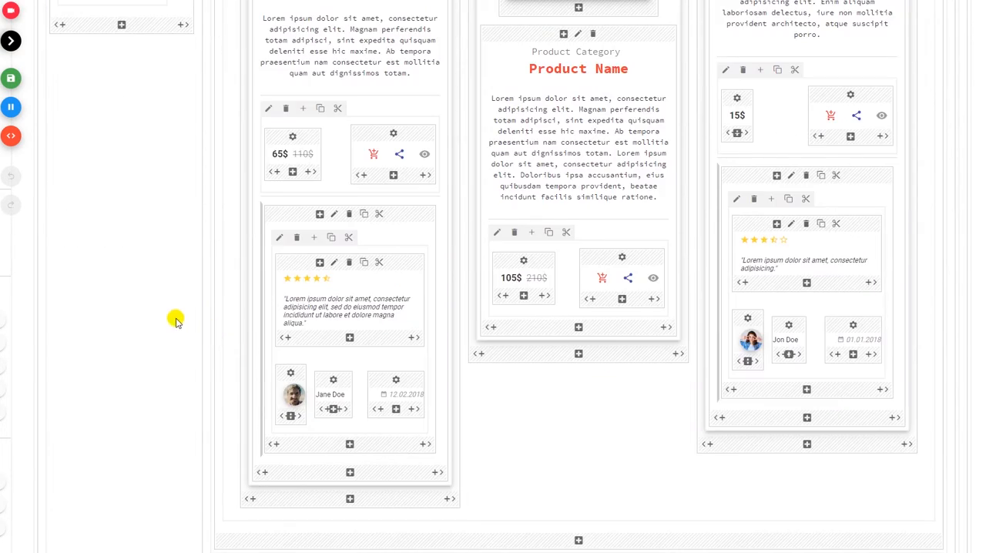
pyautogui.scroll(-15, 169, 316)
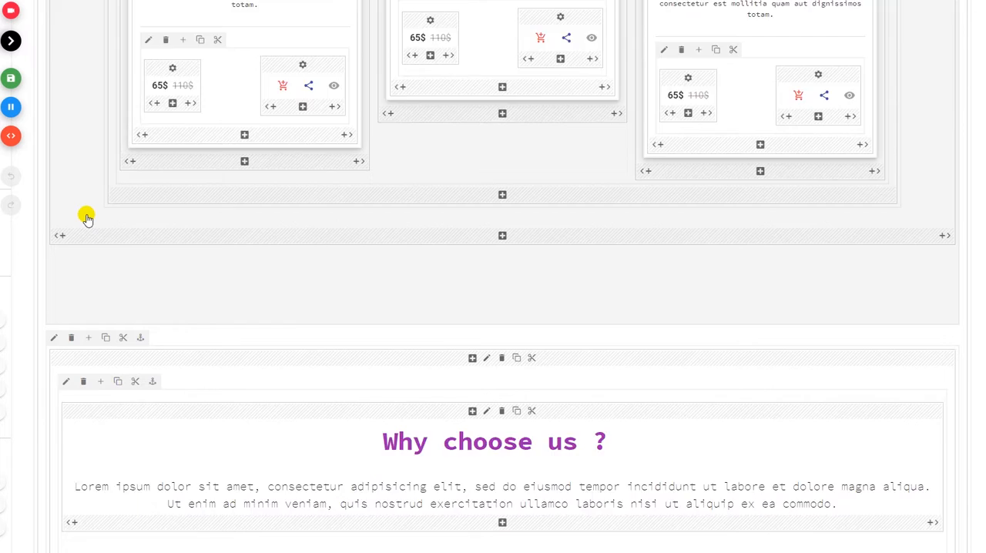
pyautogui.scroll(-2, 87, 219)
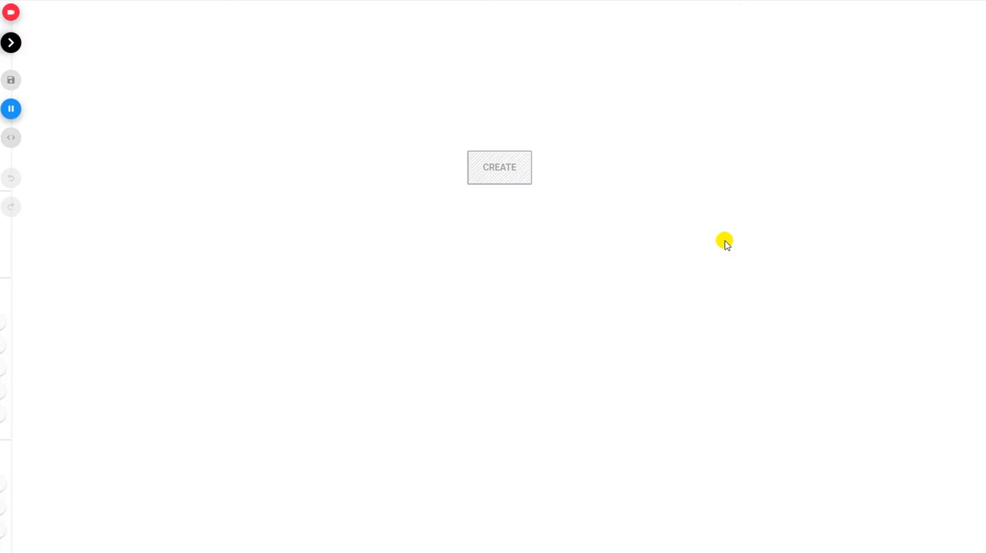
# Create a row on the blank page and set its column to one-third width.
pyautogui.click(508, 169)
pyautogui.click(242, 126)
pyautogui.click(736, 360)
pyautogui.click(492, 93)
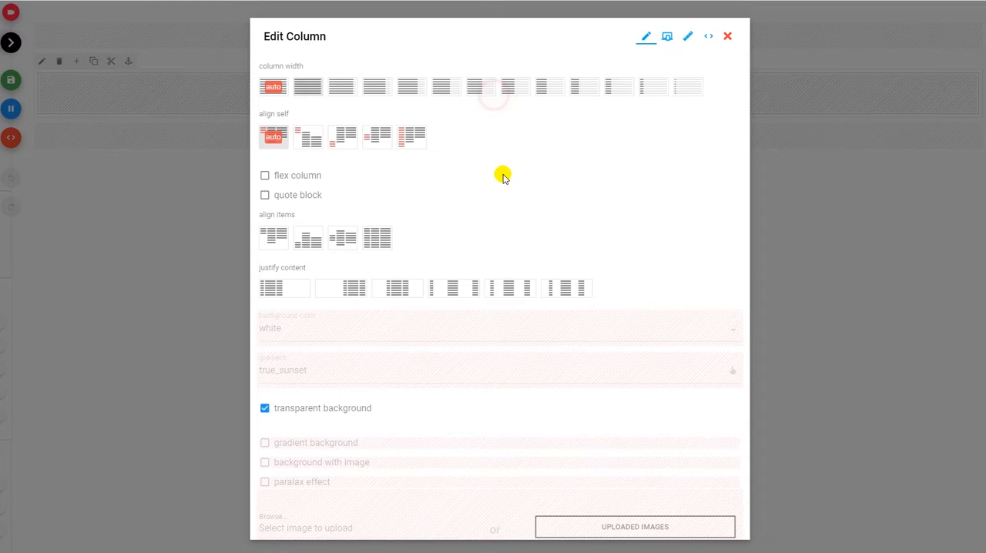
pyautogui.click(585, 87)
pyautogui.scroll(-3, 696, 469)
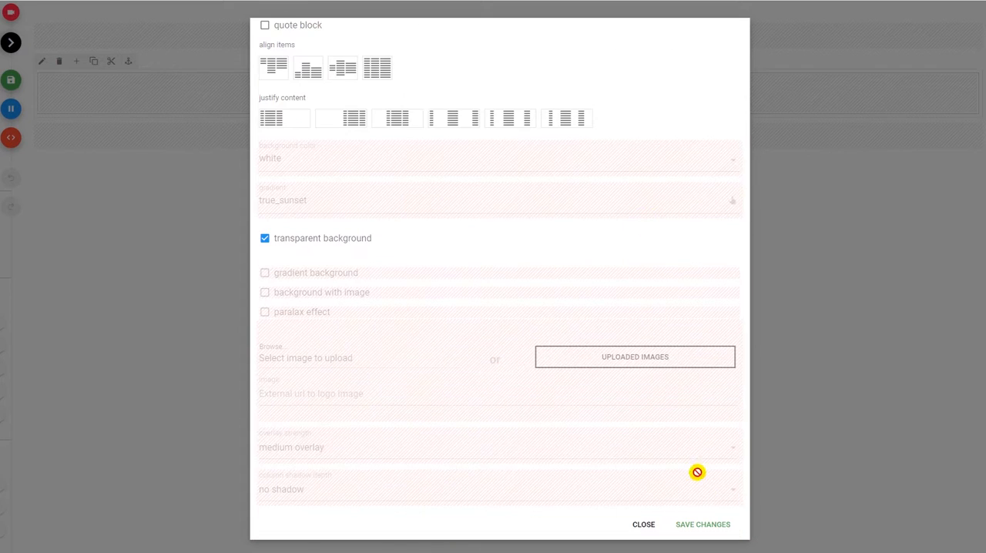
pyautogui.click(704, 523)
# Add two more columns to the row and set each of them to one-third width.
pyautogui.click(76, 61)
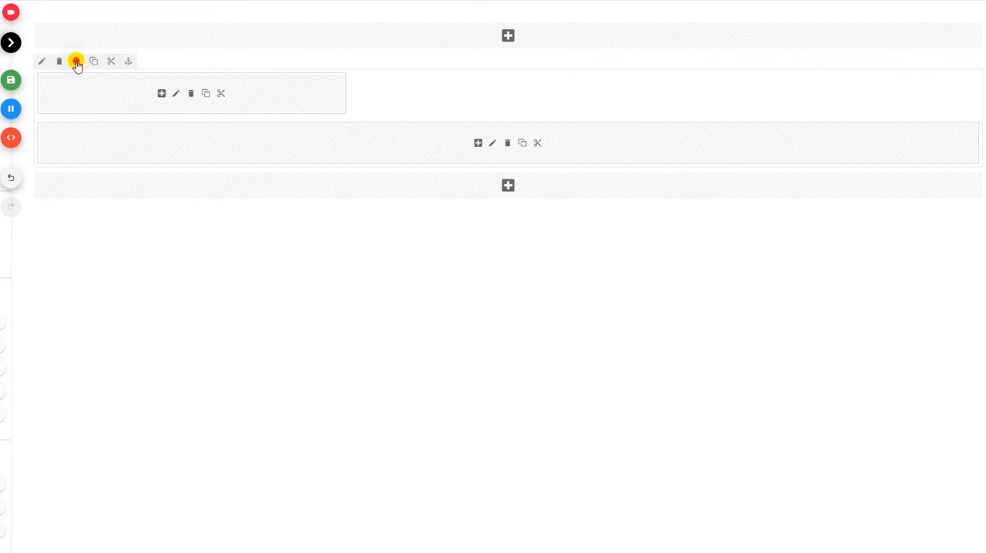
pyautogui.click(493, 143)
pyautogui.click(573, 86)
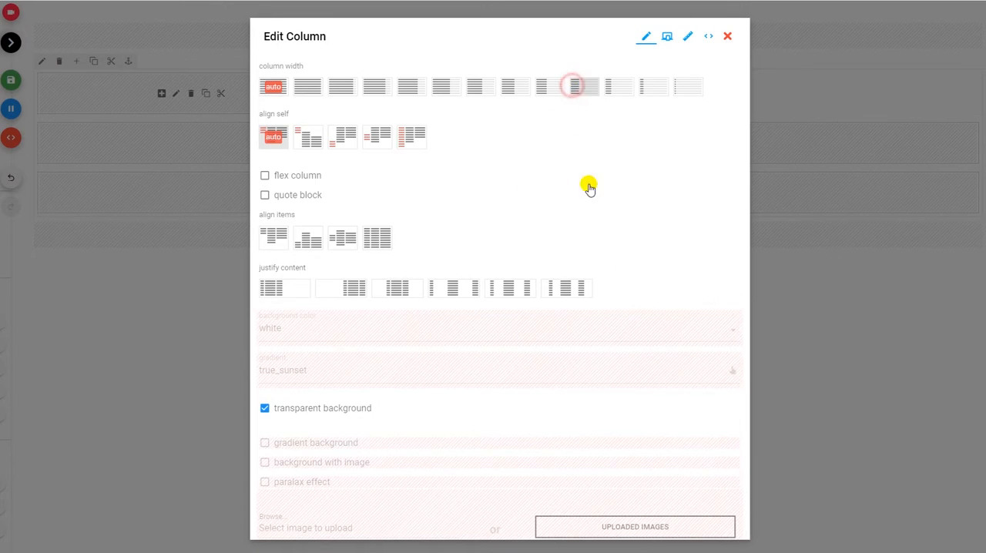
pyautogui.scroll(-3, 678, 432)
pyautogui.click(709, 523)
pyautogui.click(493, 141)
pyautogui.click(583, 86)
pyautogui.scroll(-3, 697, 493)
pyautogui.click(704, 522)
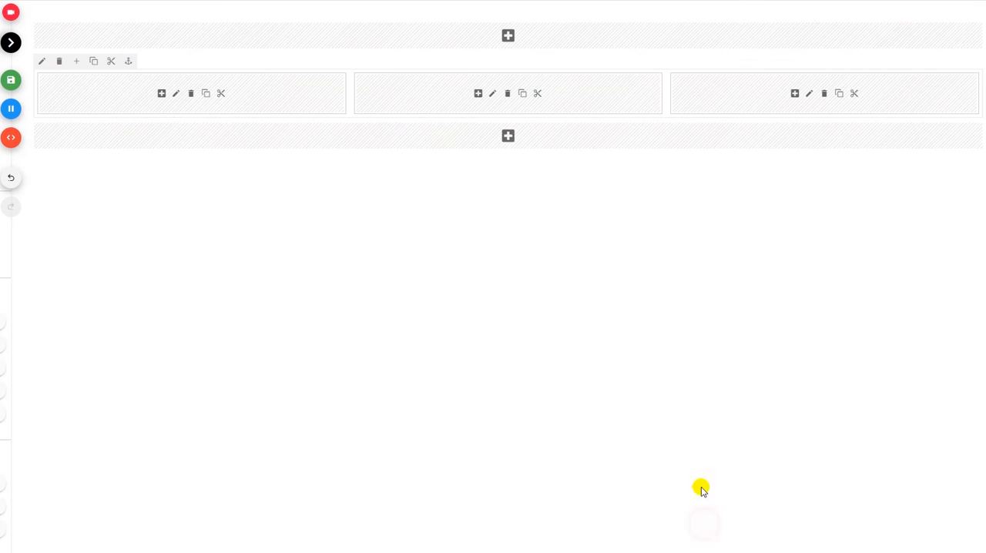
# Narrow the third column to one sixth of the row's width.
pyautogui.click(809, 93)
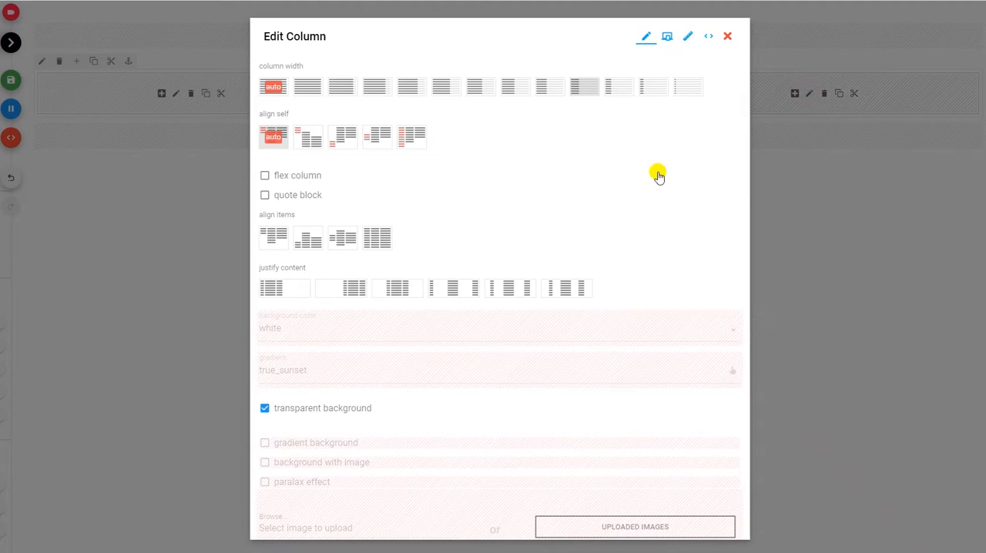
pyautogui.scroll(-3, 678, 308)
pyautogui.click(703, 525)
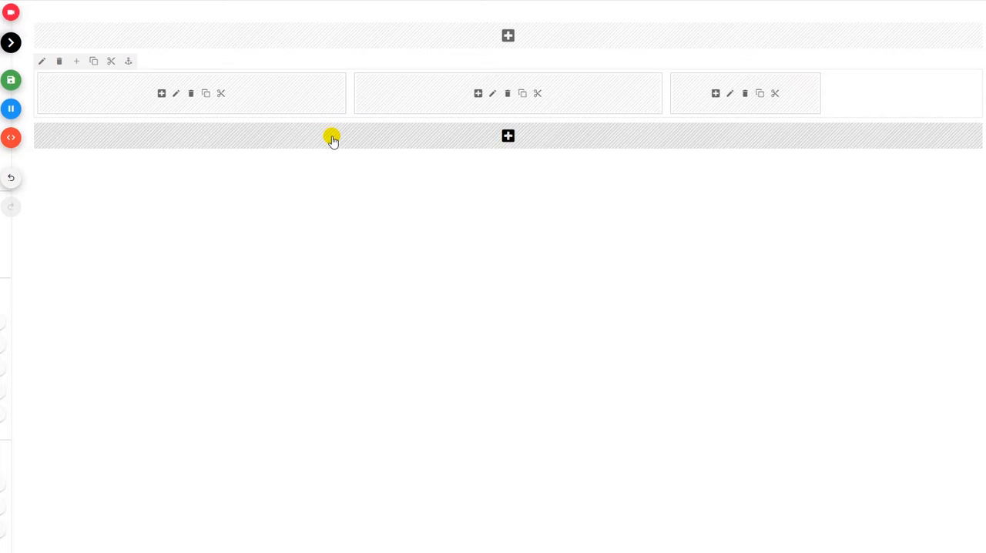
# Try justifying the row's columns to the end of the row and to its center.
pyautogui.click(42, 60)
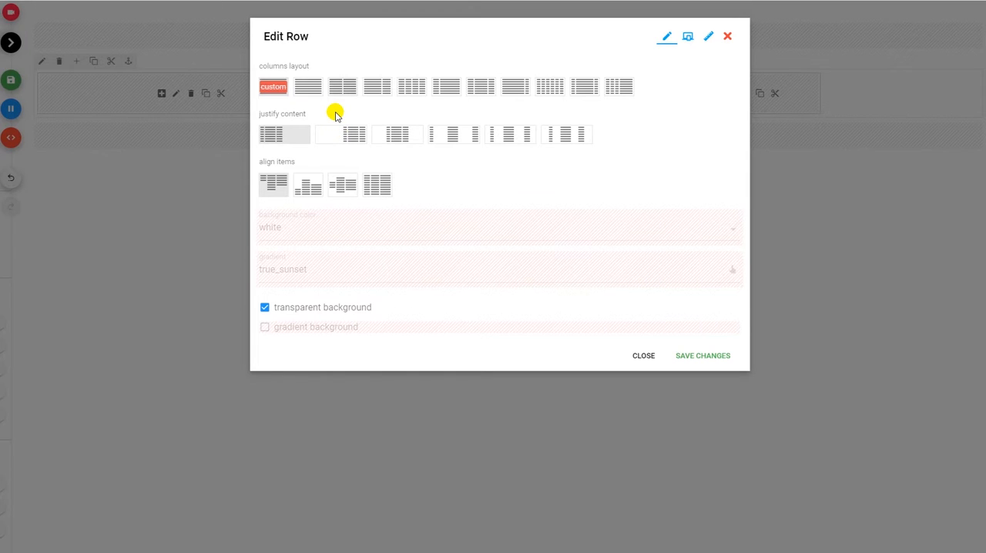
pyautogui.click(341, 132)
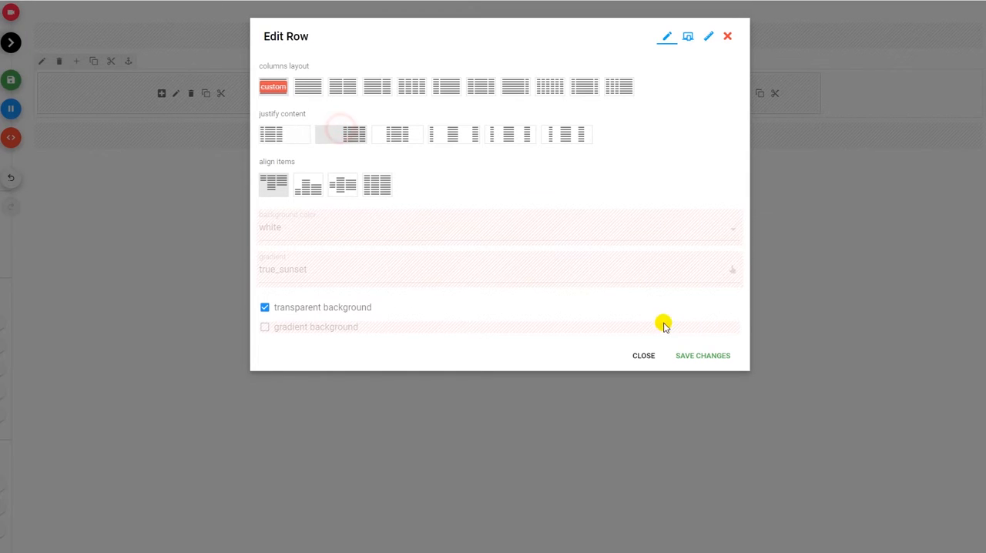
pyautogui.click(694, 356)
pyautogui.click(41, 60)
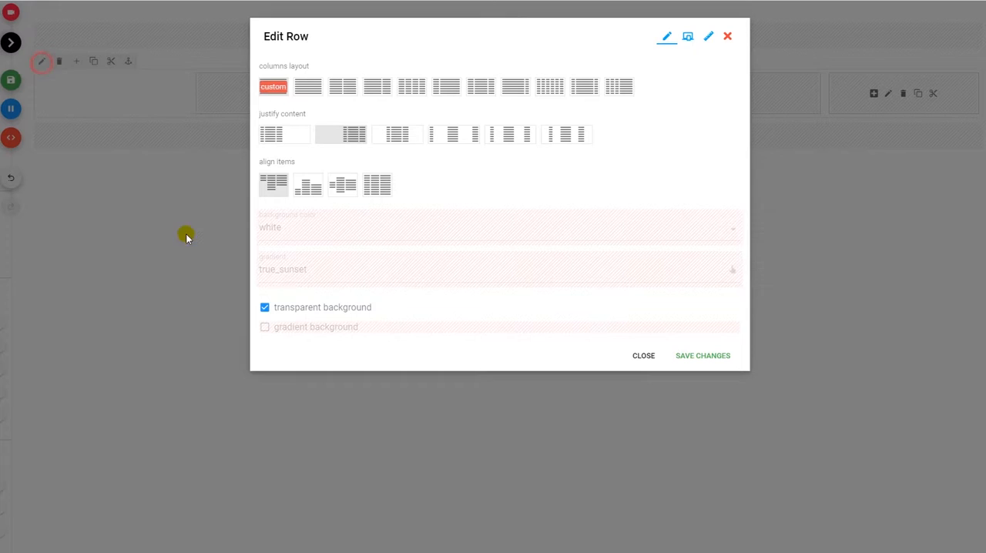
pyautogui.click(404, 139)
pyautogui.click(695, 358)
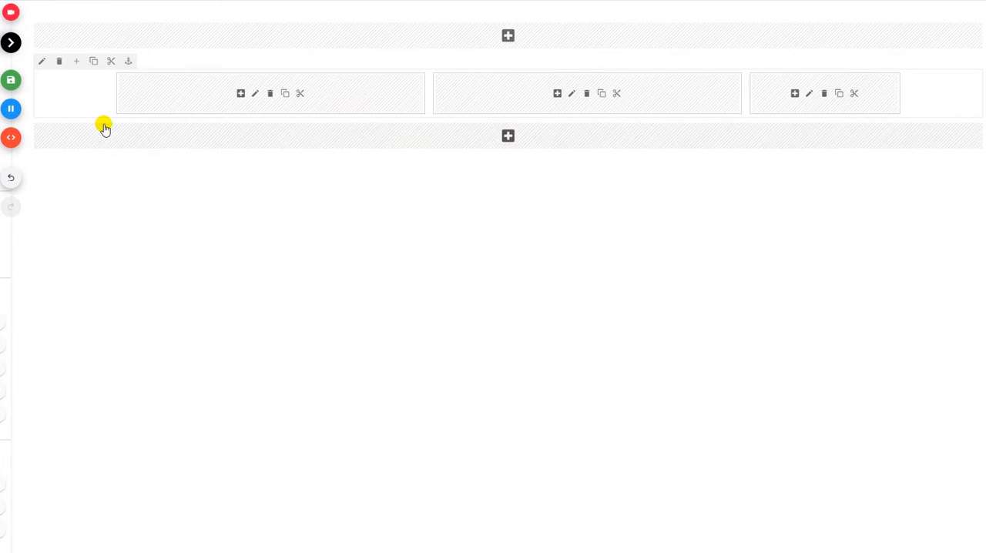
# Try justifying the row's columns with space between them and with space around them.
pyautogui.click(41, 61)
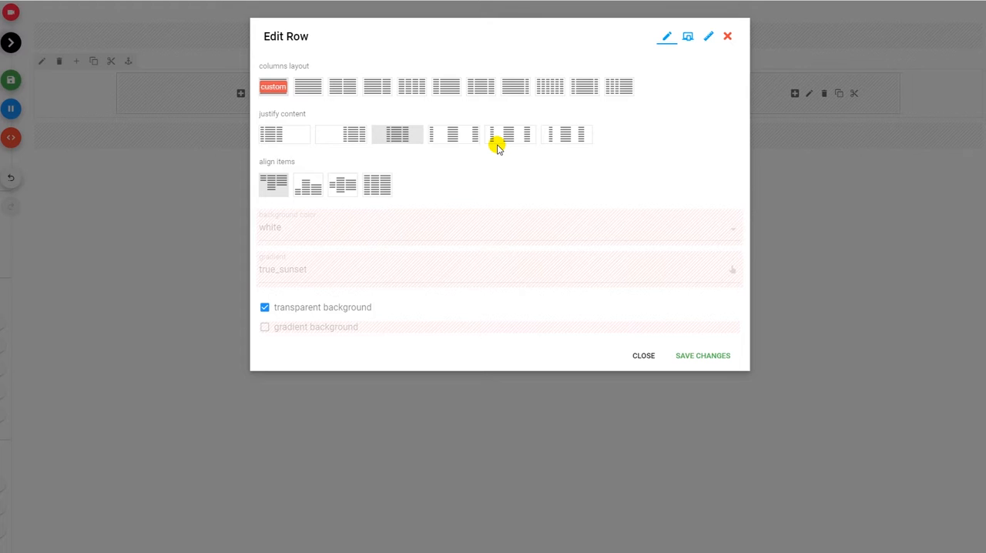
pyautogui.click(472, 135)
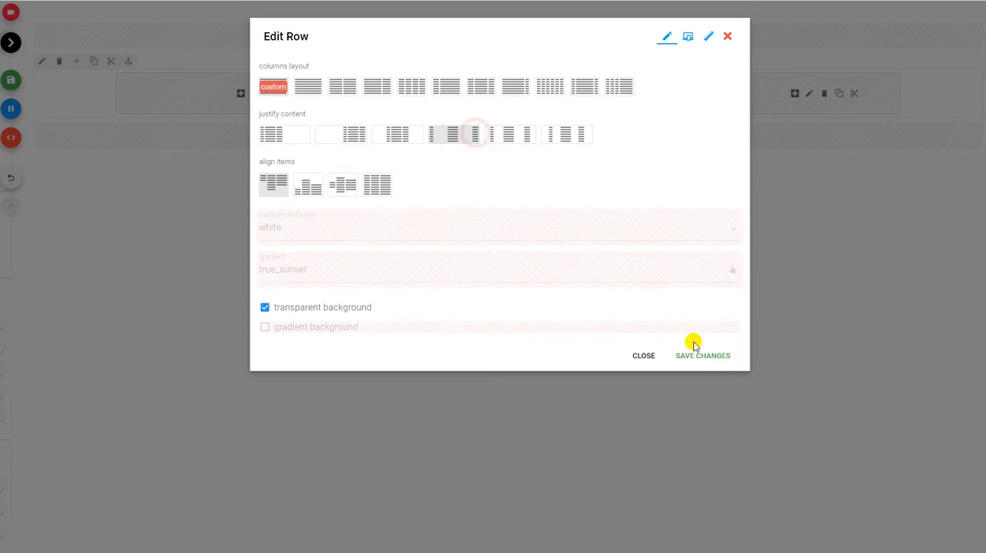
pyautogui.click(697, 355)
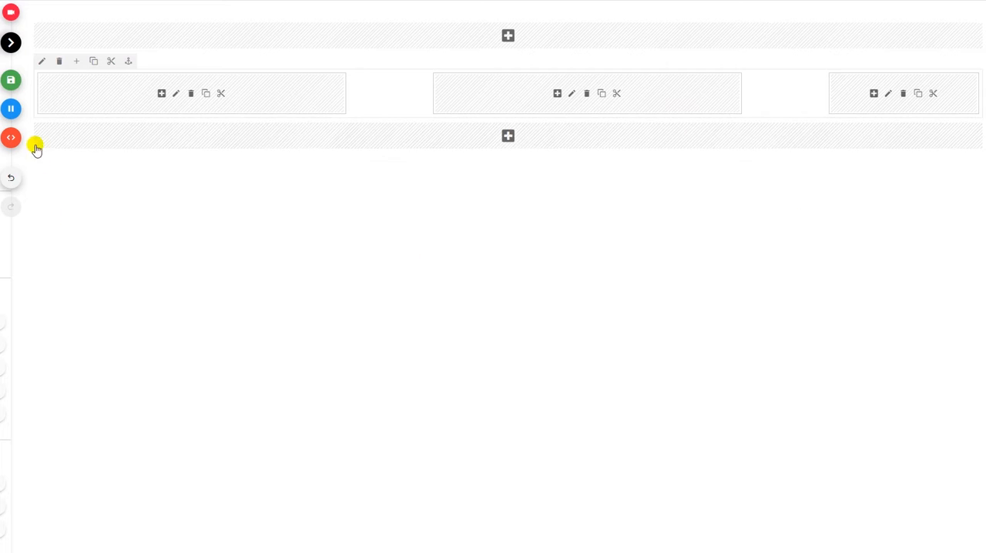
pyautogui.click(43, 61)
pyautogui.click(493, 133)
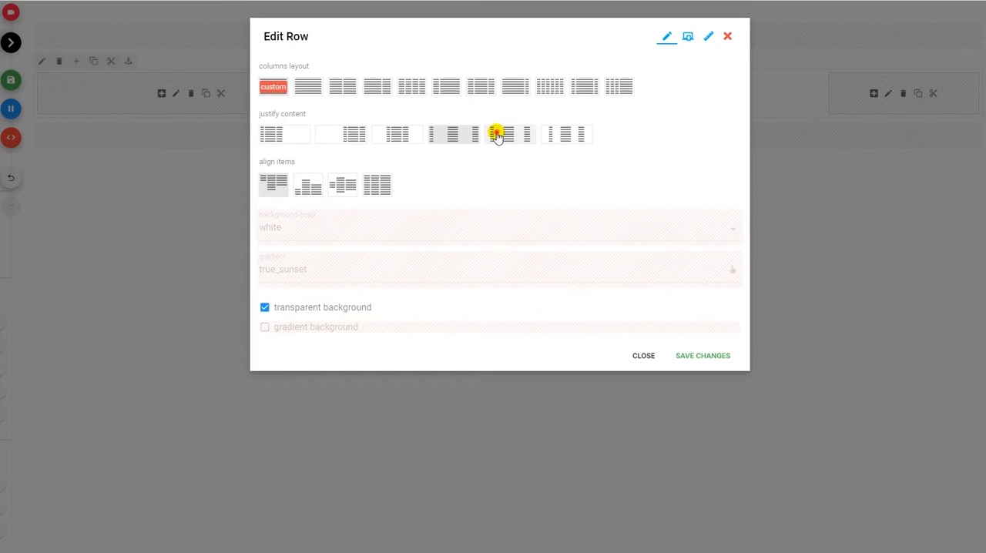
pyautogui.click(702, 353)
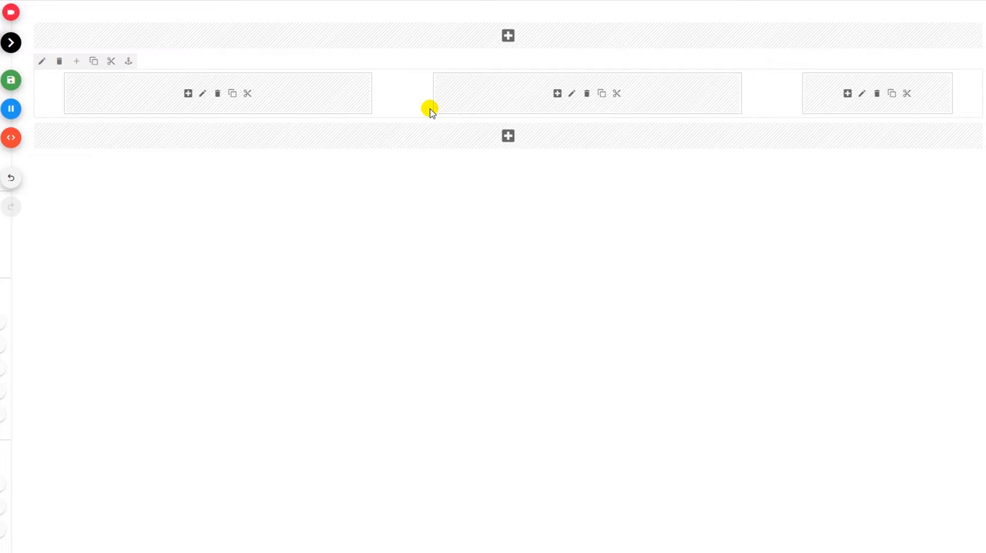
# Justify the row's content so that the space between and beside the columns is evenly distributed.
pyautogui.click(41, 61)
pyautogui.click(560, 136)
pyautogui.click(692, 358)
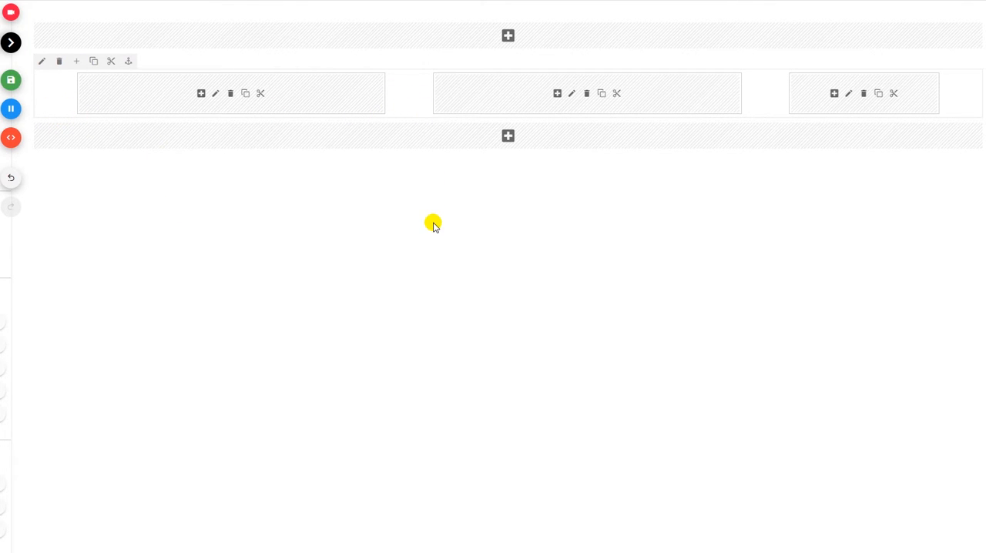
# Apply the four-equal-columns layout to the row and add three more columns to it.
pyautogui.click(42, 61)
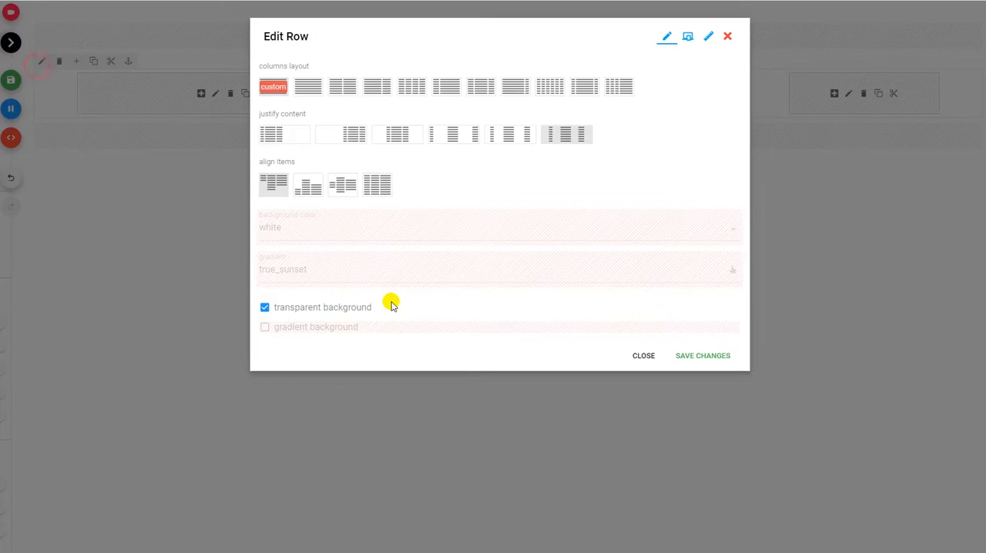
pyautogui.click(418, 85)
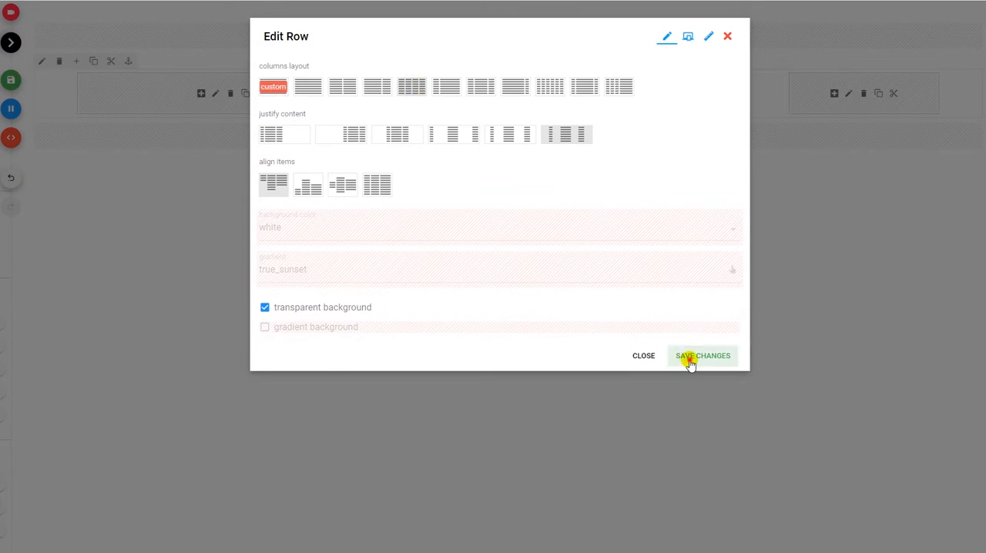
pyautogui.click(689, 359)
pyautogui.click(77, 61)
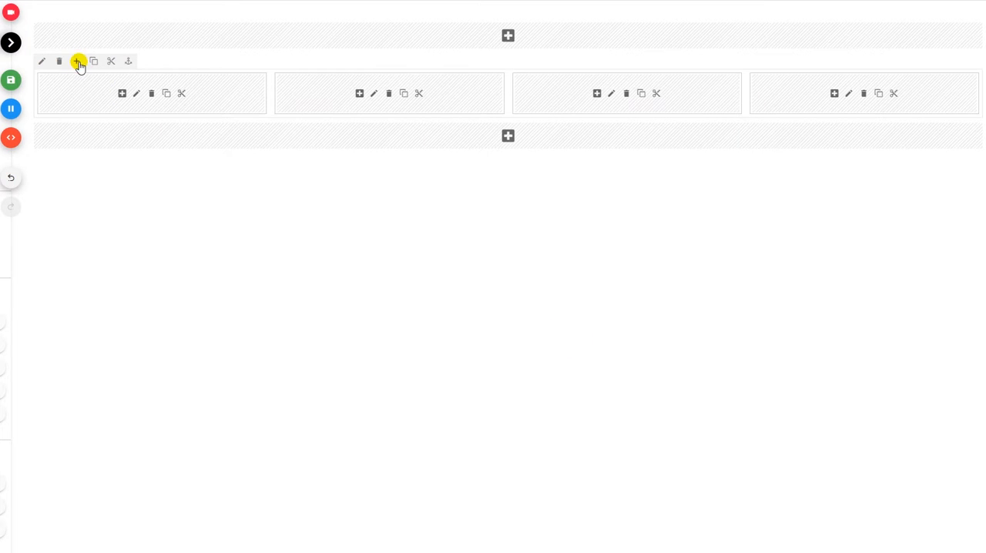
pyautogui.click(77, 61)
pyautogui.click(77, 62)
pyautogui.click(77, 61)
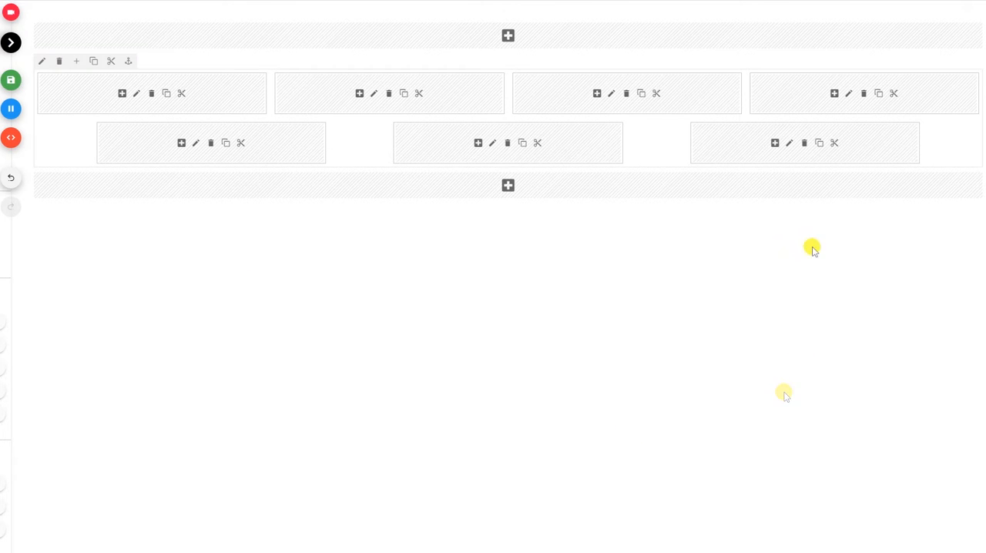
# Set the last column in the row to full width.
pyautogui.click(789, 143)
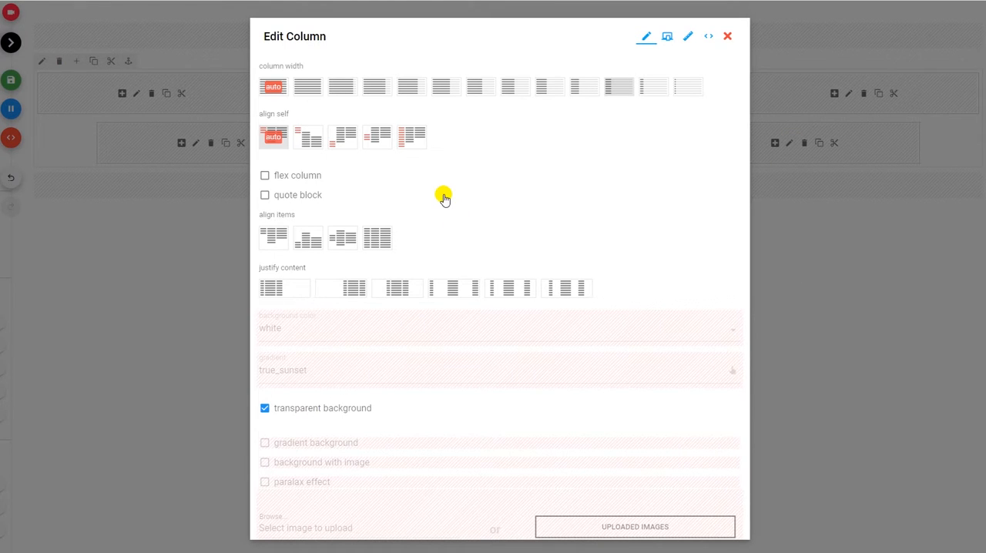
pyautogui.click(307, 86)
pyautogui.scroll(-2, 594, 484)
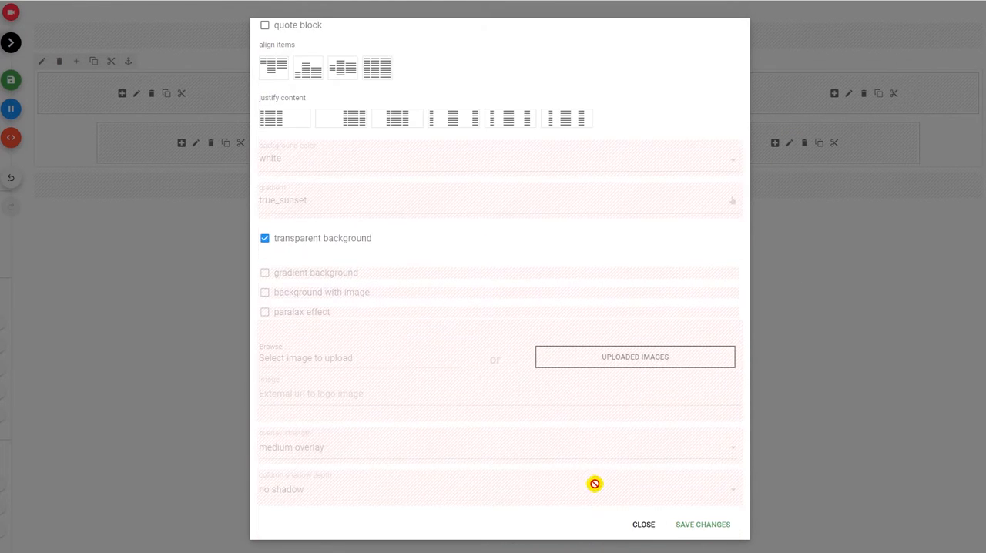
pyautogui.click(700, 522)
# Reapply the four-equal-columns layout to the row so that all its columns share the same width.
pyautogui.click(42, 66)
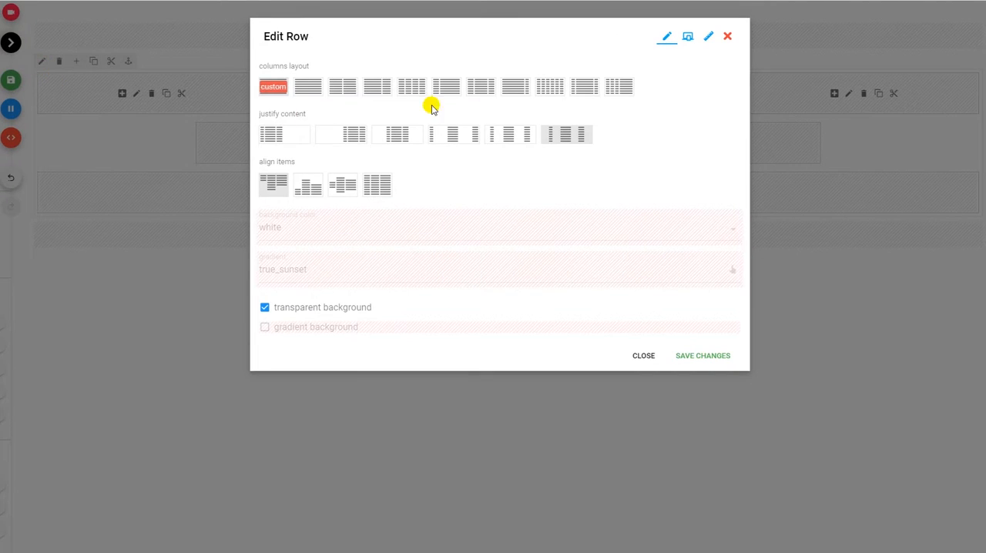
pyautogui.click(409, 89)
pyautogui.click(720, 357)
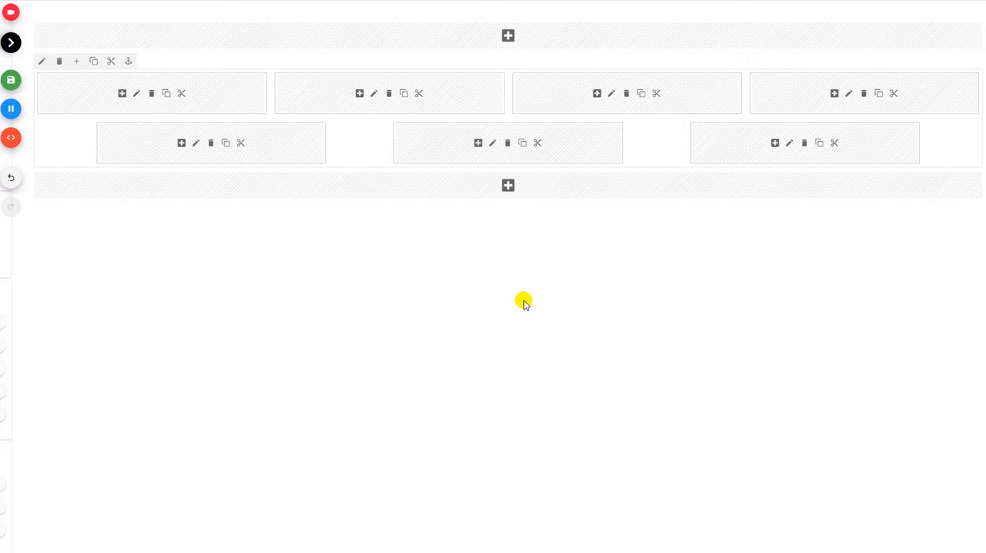
# Add a text block with the placeholder Lorem ipsum text to the second column of the row.
pyautogui.click(359, 93)
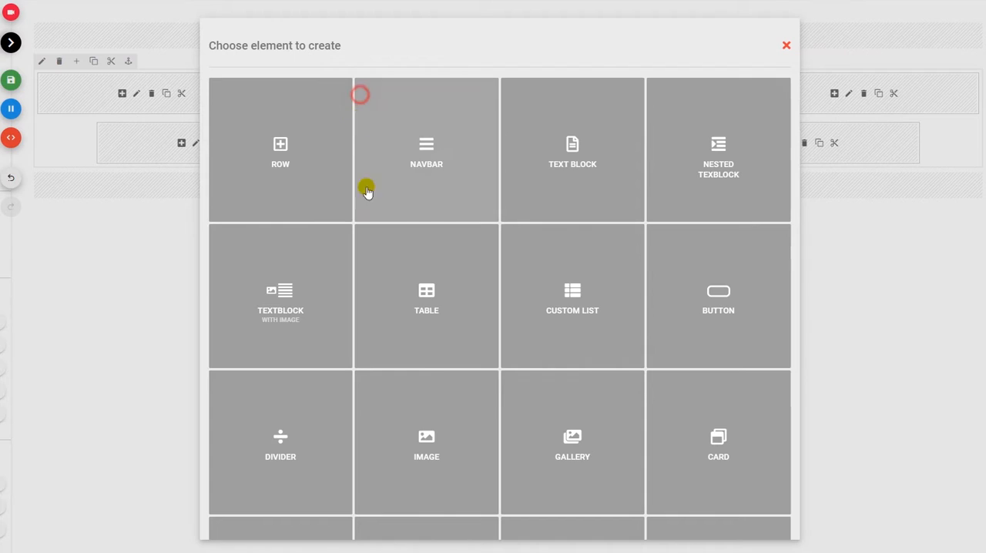
pyautogui.click(584, 120)
pyautogui.click(818, 79)
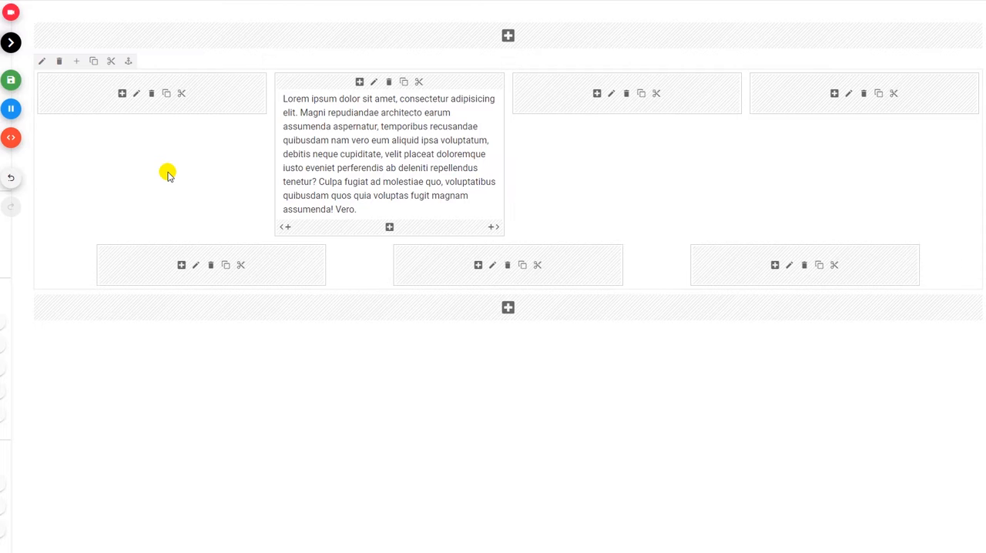
# Try aligning the row's items to the end and to the vertical center, saving each setting.
pyautogui.click(42, 61)
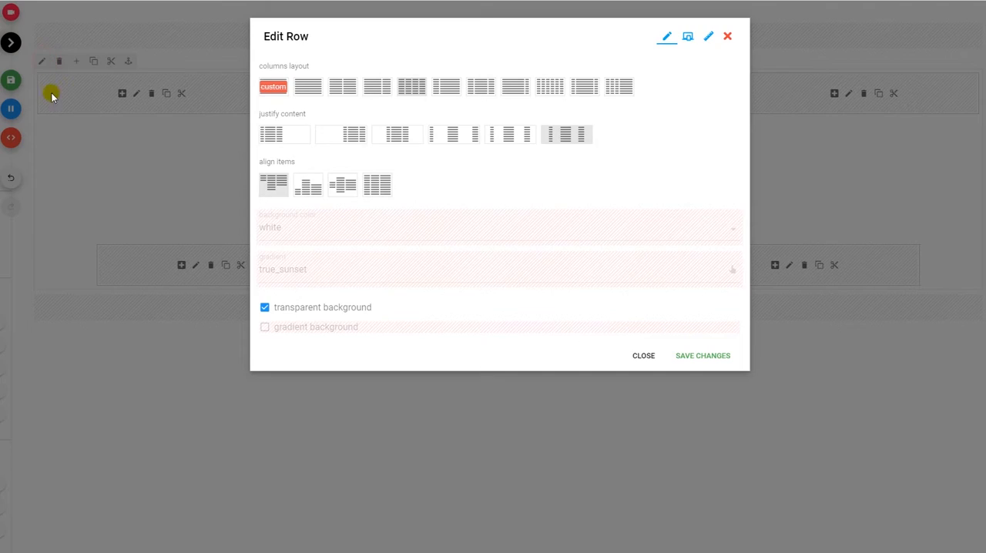
pyautogui.click(308, 186)
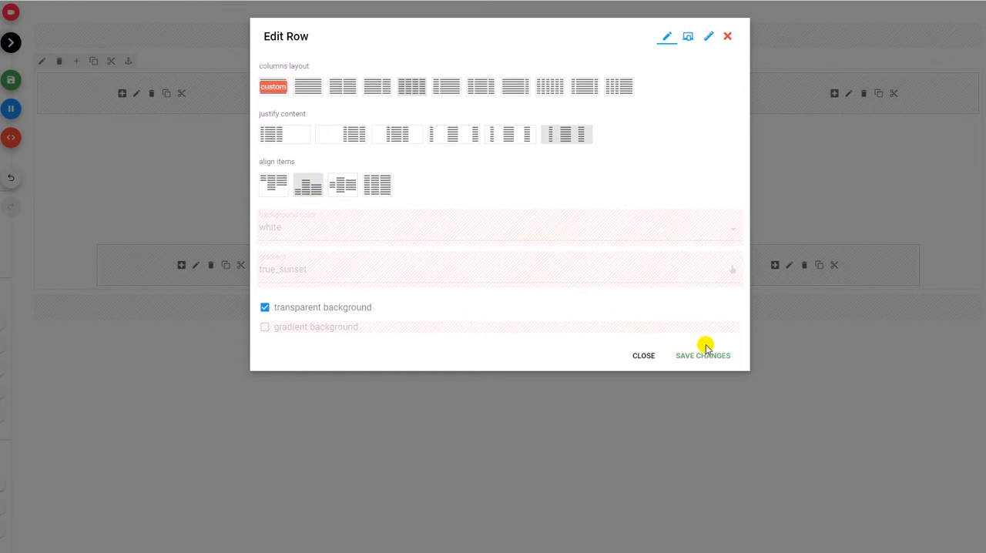
pyautogui.click(704, 351)
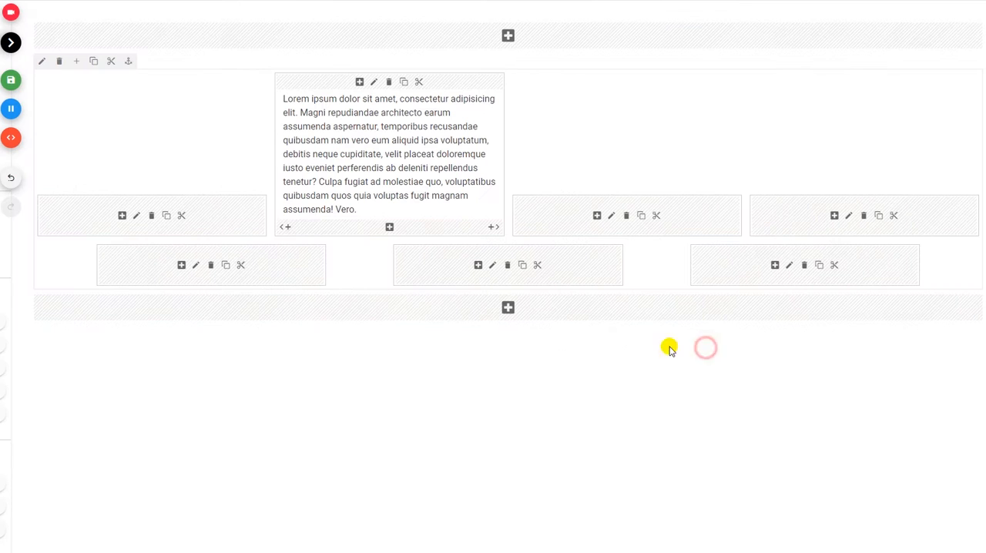
pyautogui.click(42, 62)
pyautogui.click(344, 186)
pyautogui.click(679, 356)
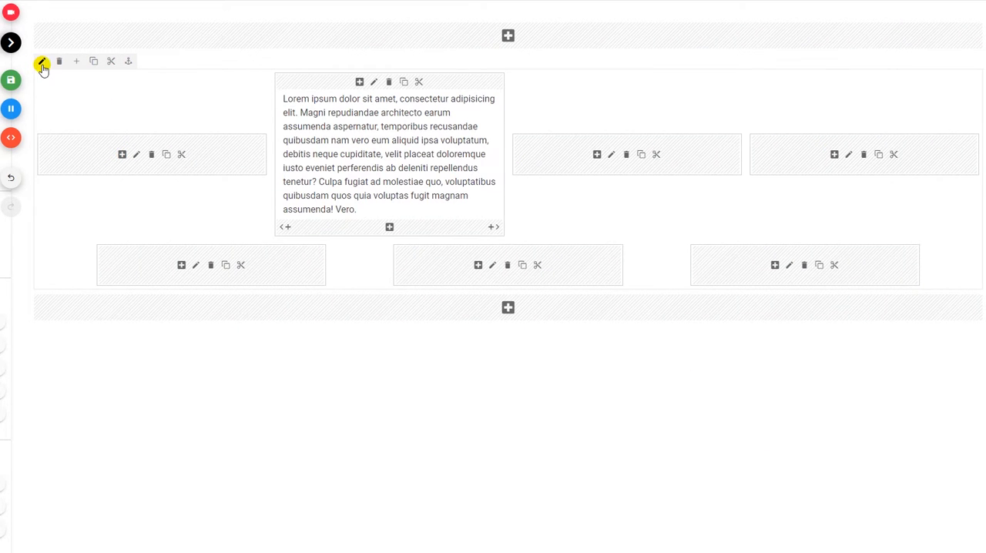
# Set the row's item alignment to stretch so columns on the same line fill its full height.
pyautogui.click(42, 61)
pyautogui.click(377, 185)
pyautogui.click(704, 356)
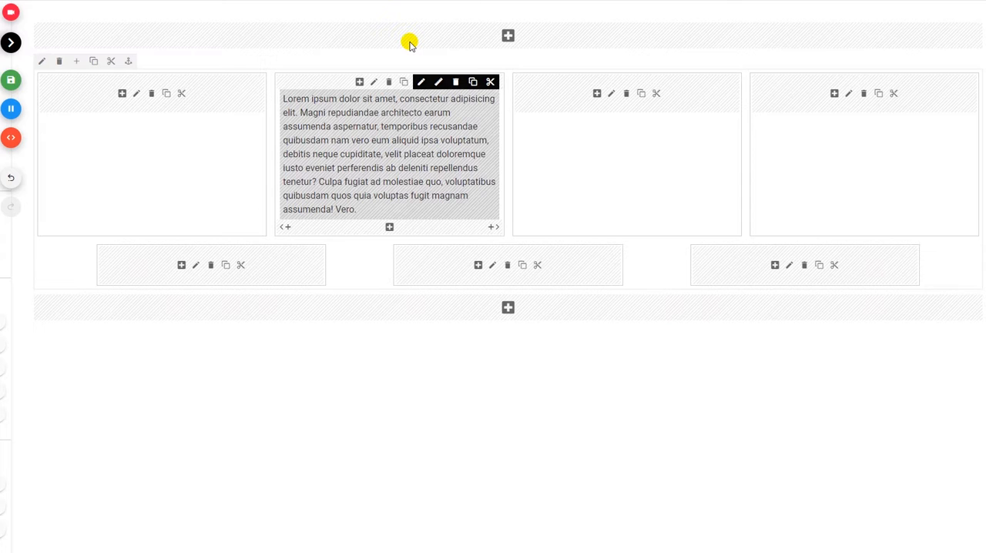
# Set the first column's own alignment to center and save the change.
pyautogui.click(138, 95)
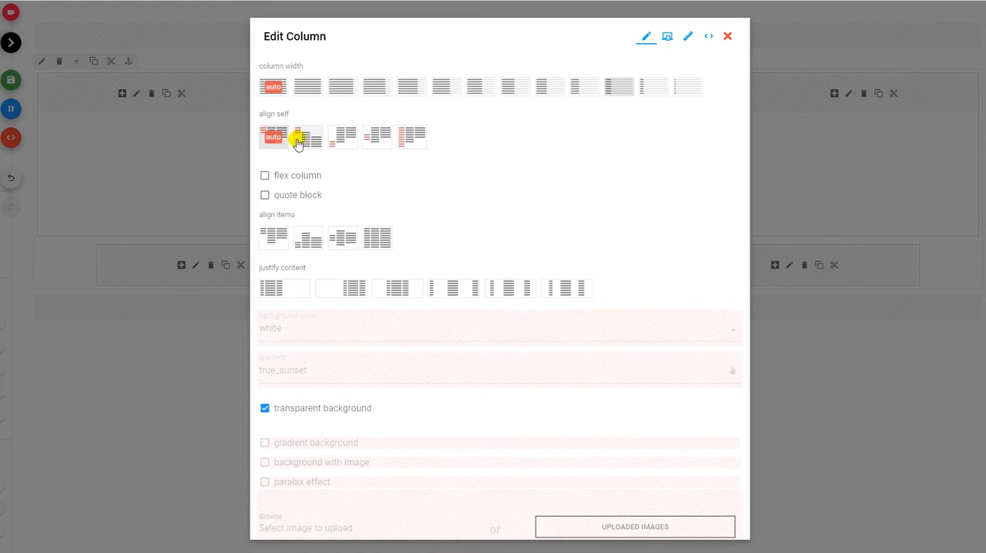
pyautogui.click(368, 141)
pyautogui.scroll(-1, 404, 216)
pyautogui.scroll(-3, 404, 216)
pyautogui.click(683, 523)
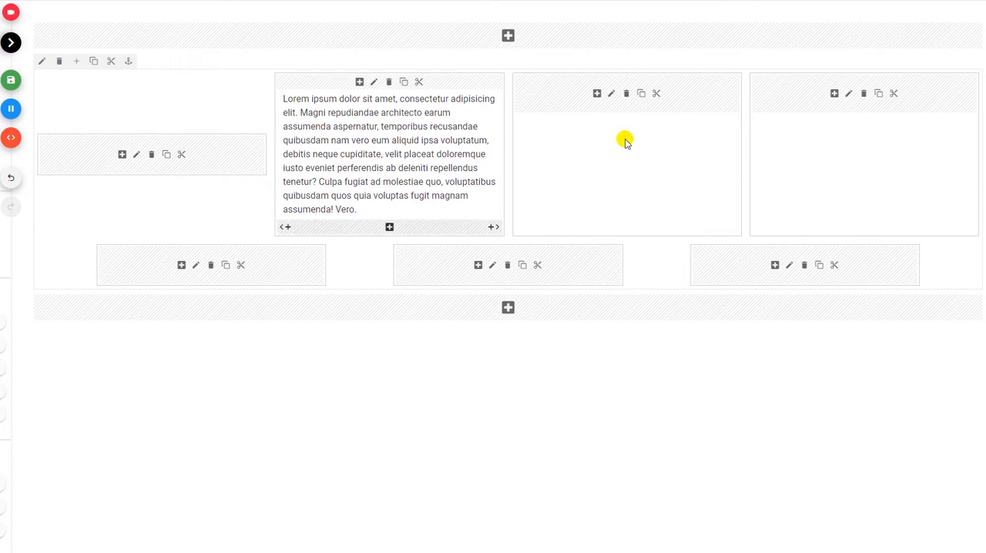
# Add a raised black button with the default text "button" to the third column.
pyautogui.click(597, 93)
pyautogui.click(719, 304)
pyautogui.scroll(-1, 668, 469)
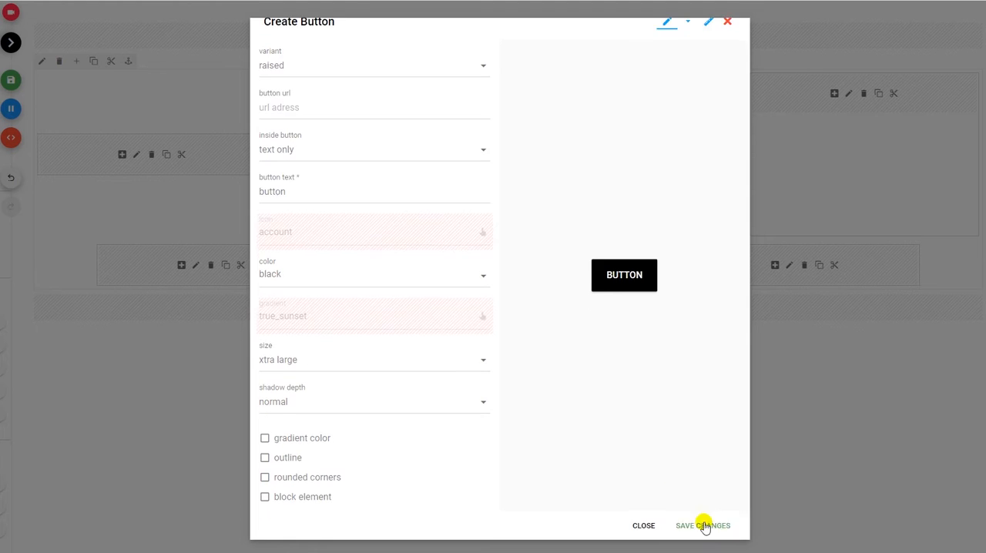
pyautogui.click(701, 523)
# Center the third column's content both vertically and horizontally.
pyautogui.click(610, 83)
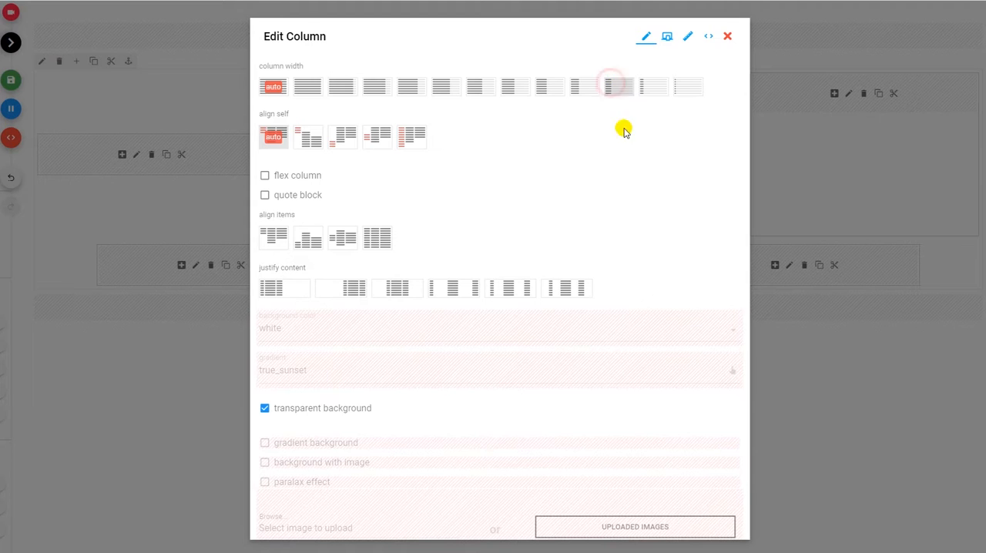
pyautogui.click(401, 288)
pyautogui.scroll(-3, 462, 347)
pyautogui.click(693, 527)
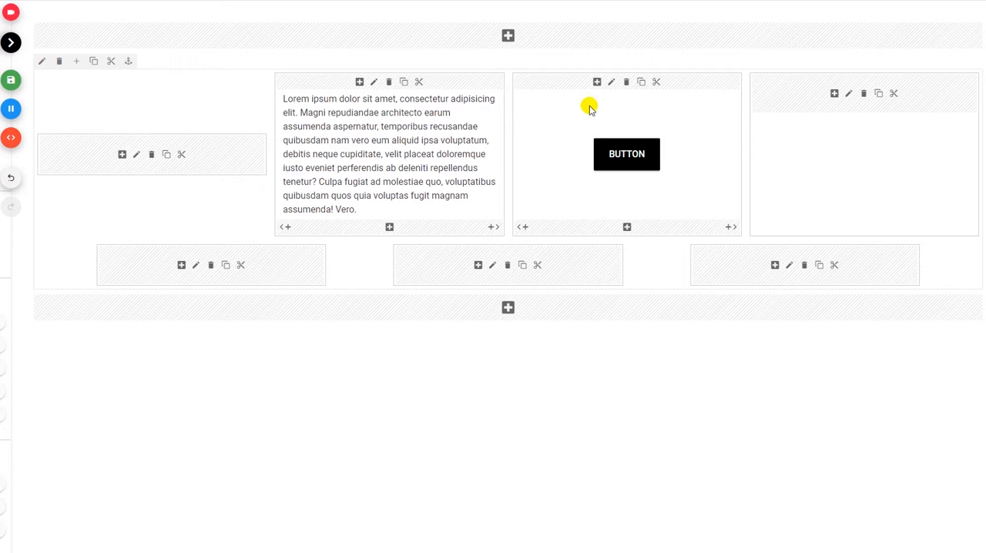
# Make the third column a flex column and set its content justification to evenly spaced.
pyautogui.click(611, 82)
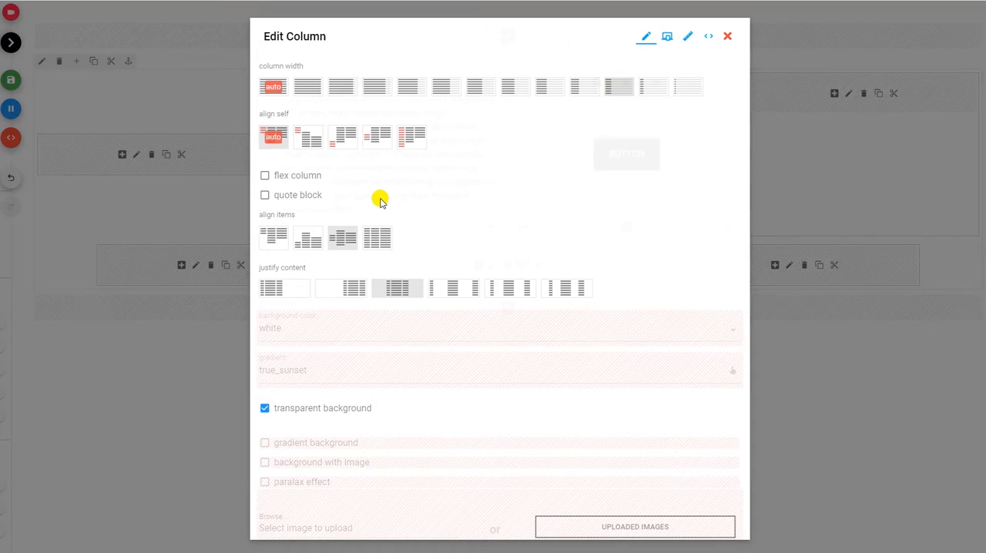
pyautogui.click(298, 174)
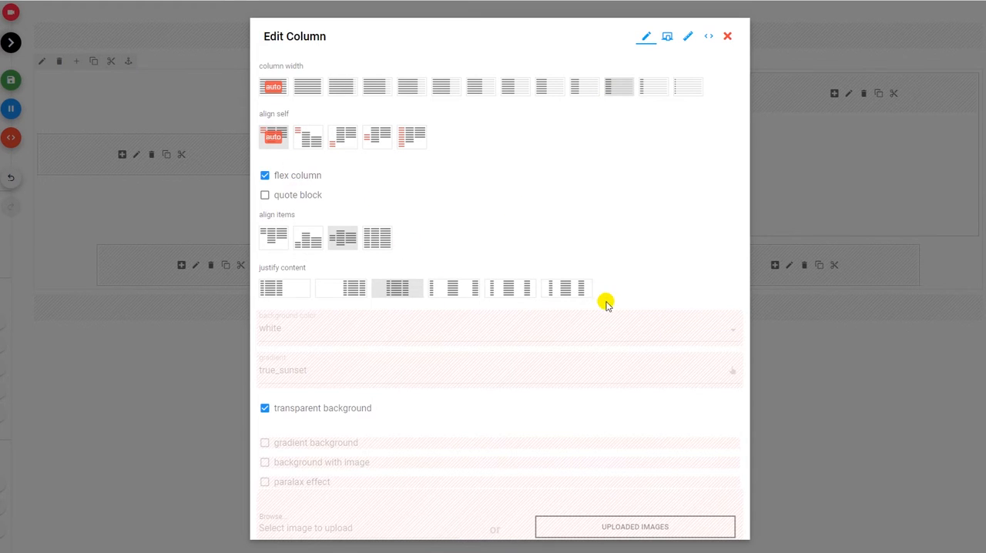
pyautogui.click(584, 292)
pyautogui.scroll(-3, 680, 461)
pyautogui.click(696, 530)
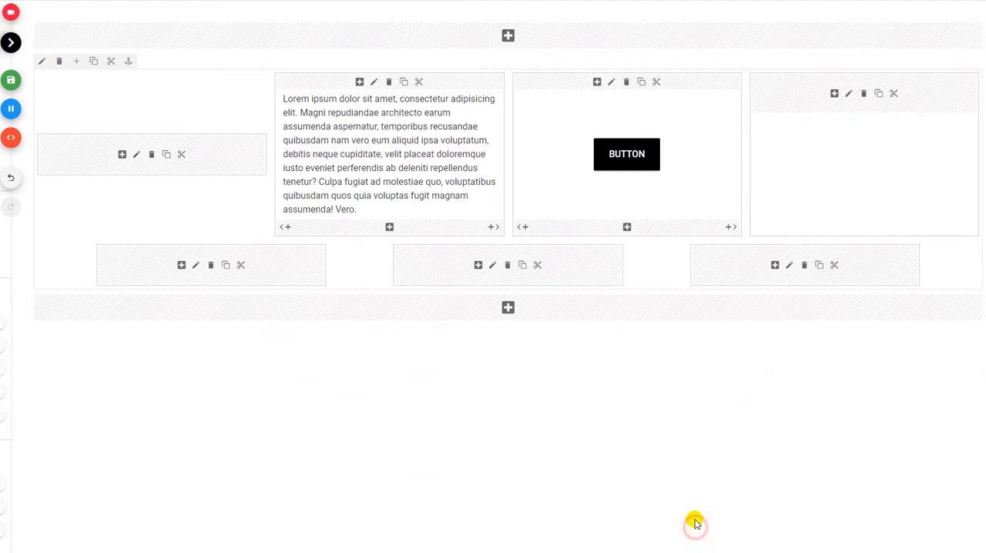
# Add a second button with the default settings to the third column.
pyautogui.click(595, 84)
pyautogui.click(730, 264)
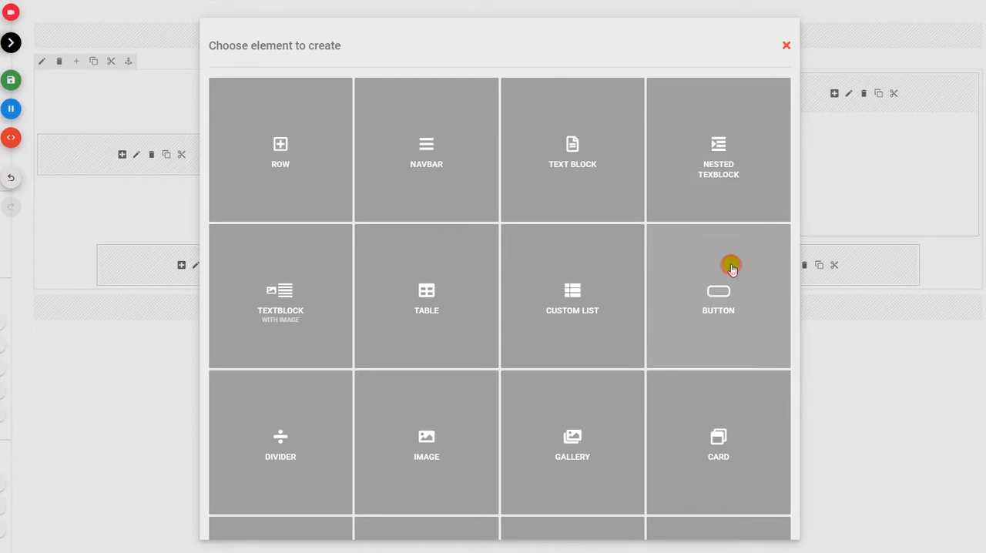
pyautogui.click(709, 508)
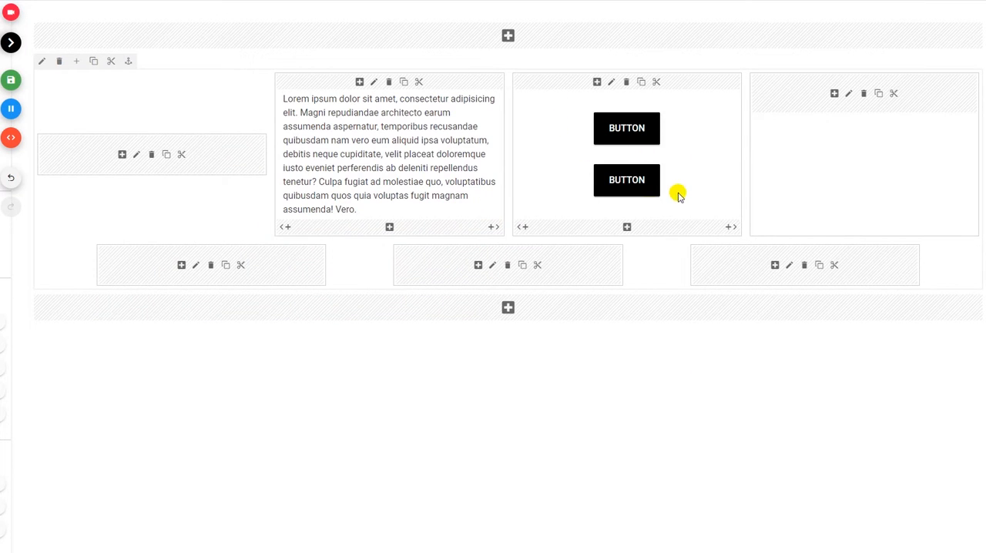
# Add another text block with the placeholder Lorem ipsum text to the second column.
pyautogui.click(360, 82)
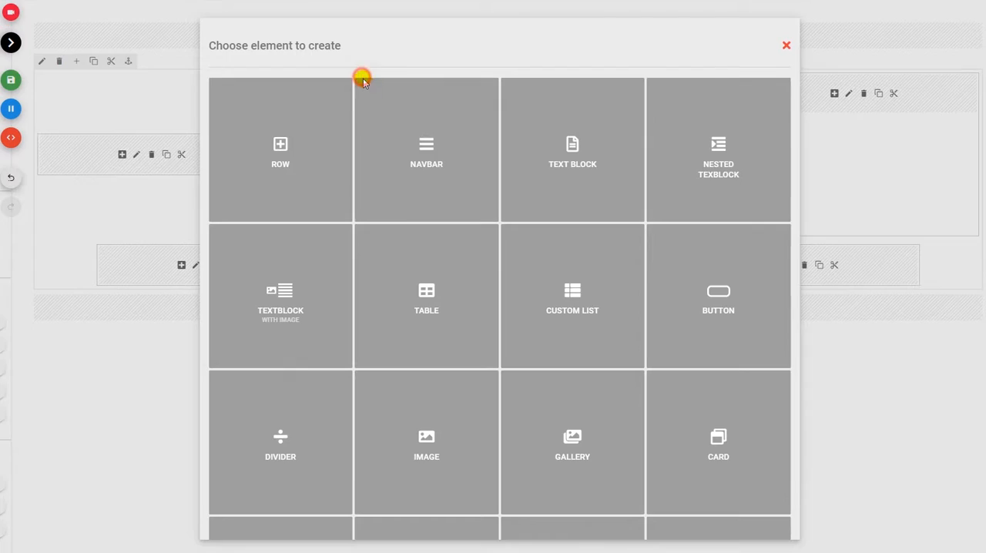
pyautogui.click(528, 165)
pyautogui.click(819, 77)
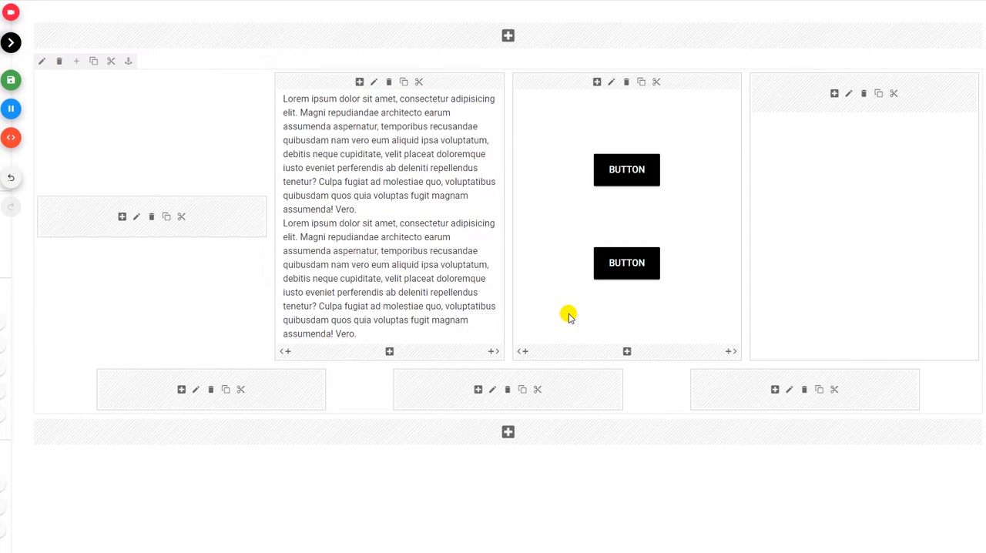
# Set the third column's width to col-6 on phones and col-3 on laptops, and check it in a narrower browser window.
pyautogui.click(612, 82)
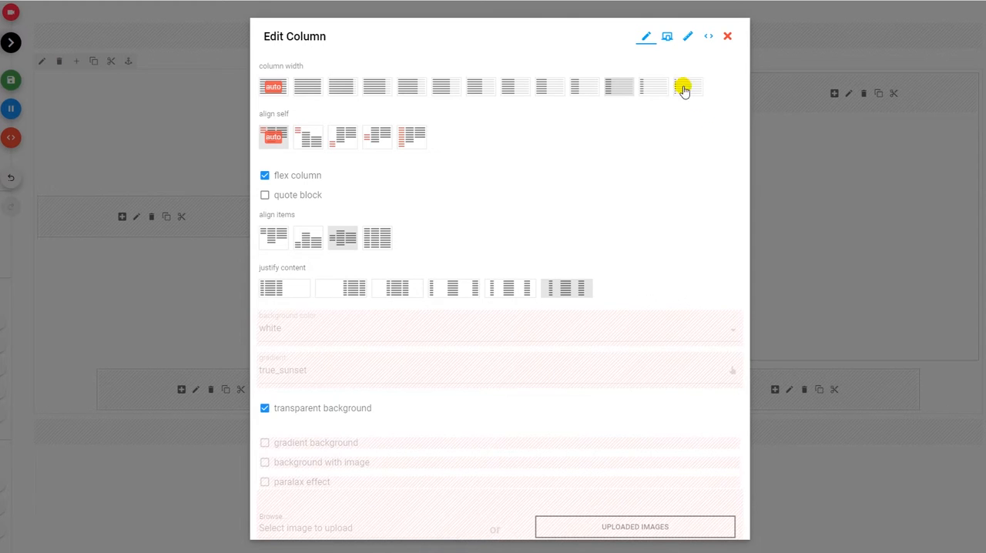
pyautogui.click(667, 37)
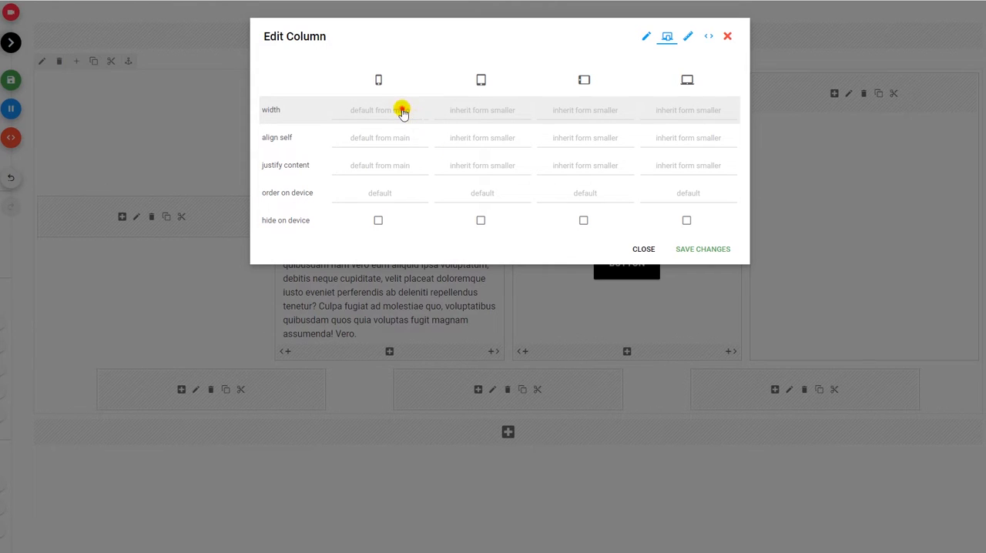
pyautogui.click(401, 108)
pyautogui.click(390, 185)
pyautogui.click(671, 108)
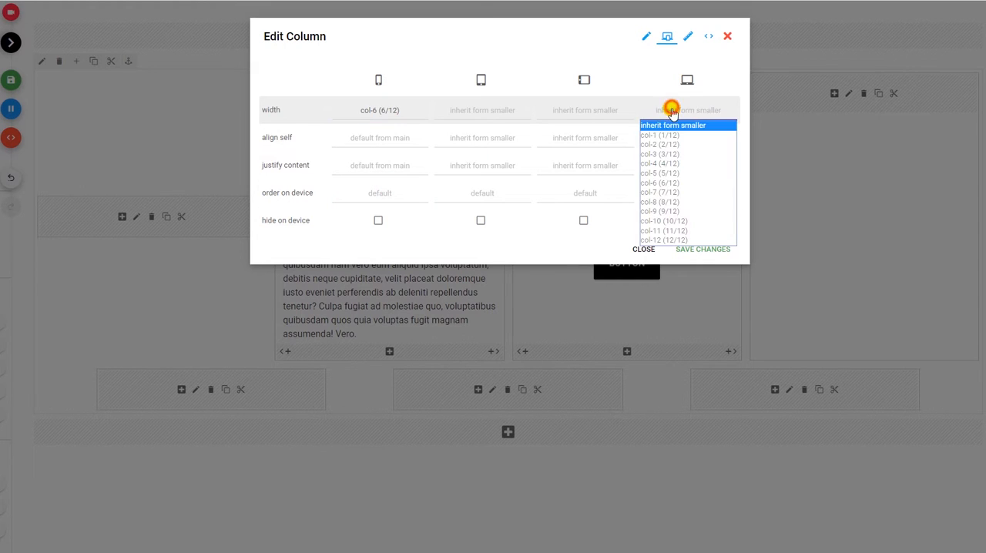
pyautogui.click(667, 154)
pyautogui.click(699, 249)
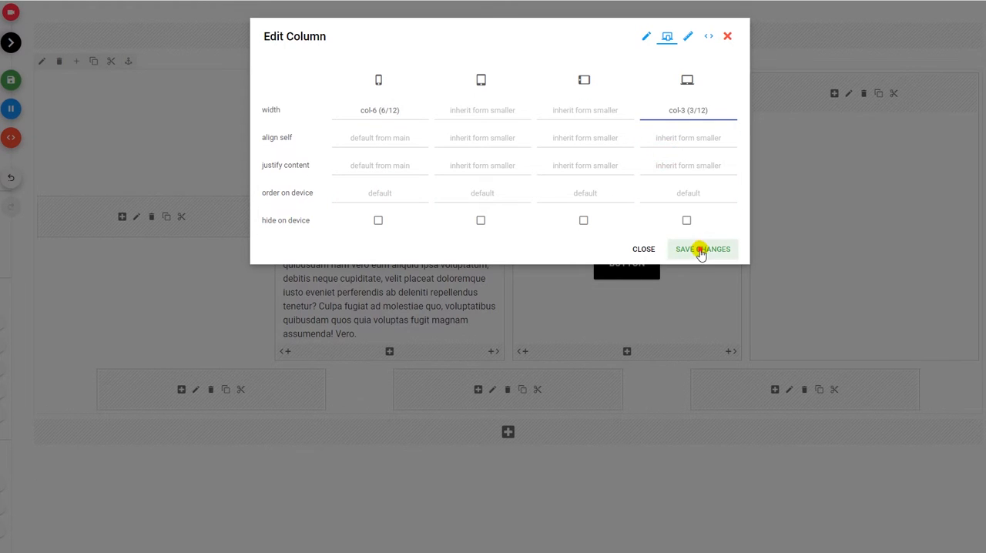
pyautogui.moveTo(984, 211); pyautogui.dragTo(580, 200)
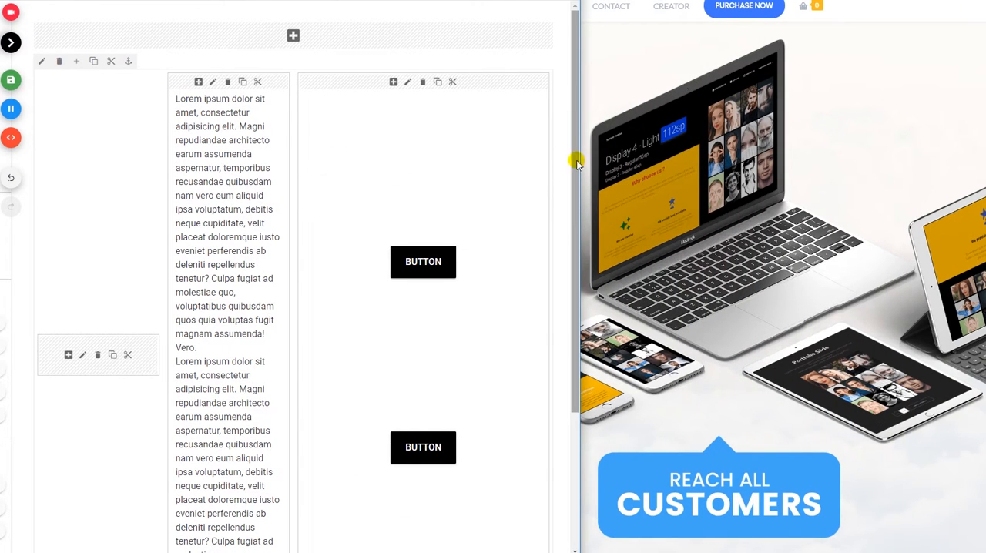
pyautogui.moveTo(579, 159); pyautogui.dragTo(984, 178)
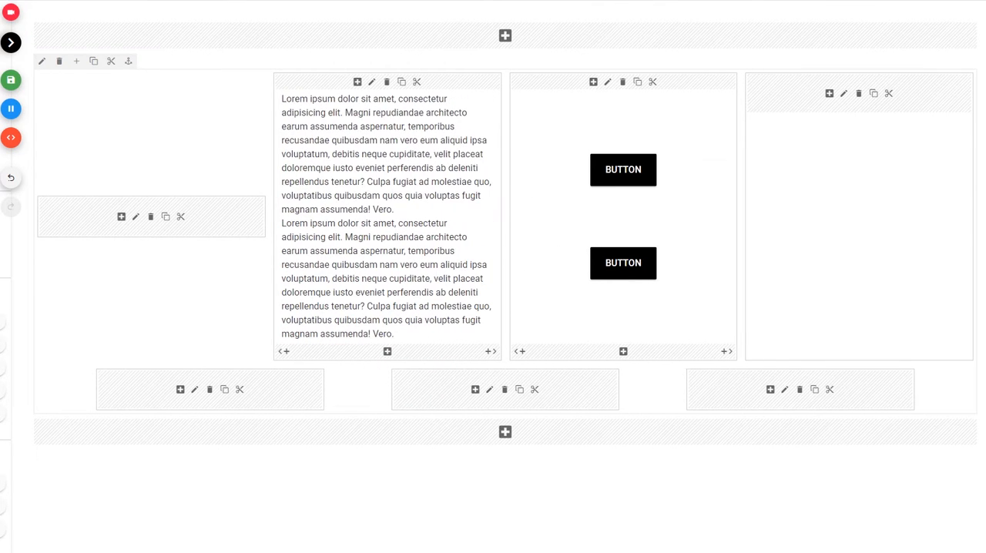
# Set the row's responsive content justification to center on phones and end on landscape tablets.
pyautogui.click(41, 61)
pyautogui.click(681, 37)
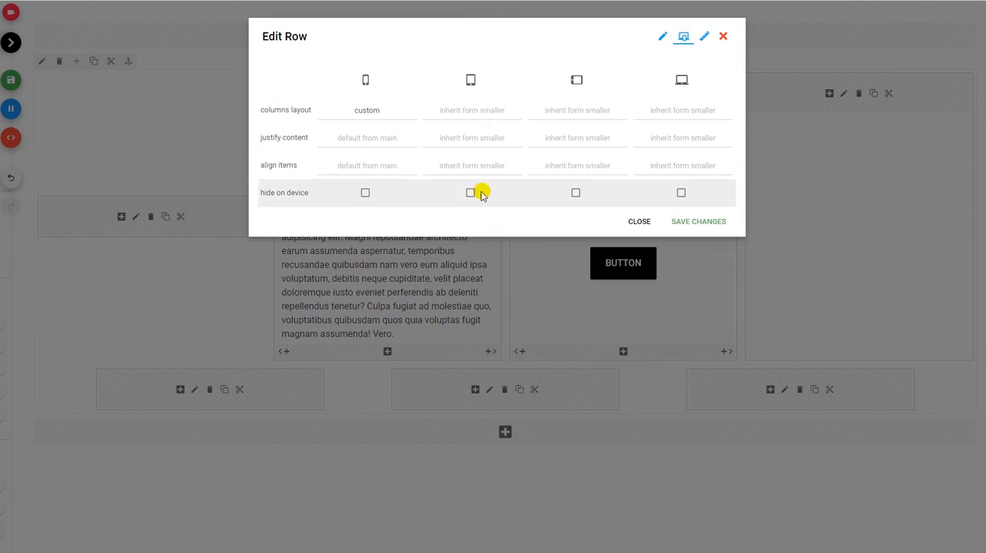
pyautogui.click(363, 145)
pyautogui.click(365, 147)
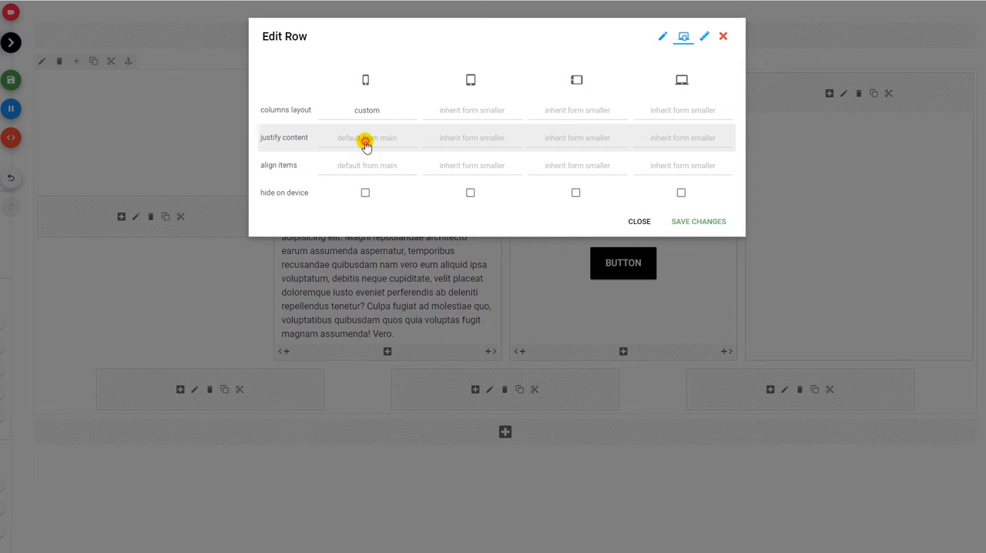
pyautogui.click(366, 143)
pyautogui.click(369, 183)
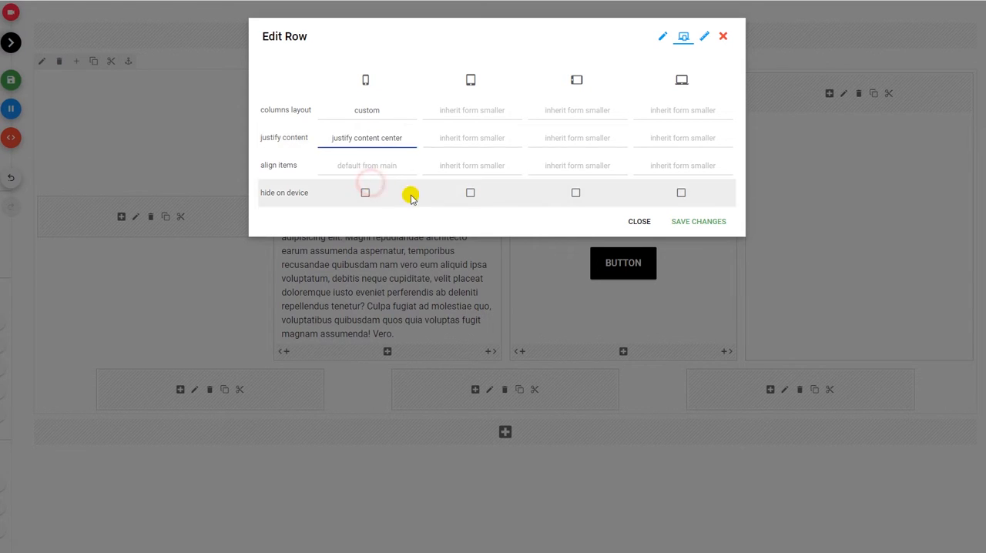
pyautogui.click(592, 140)
pyautogui.click(595, 173)
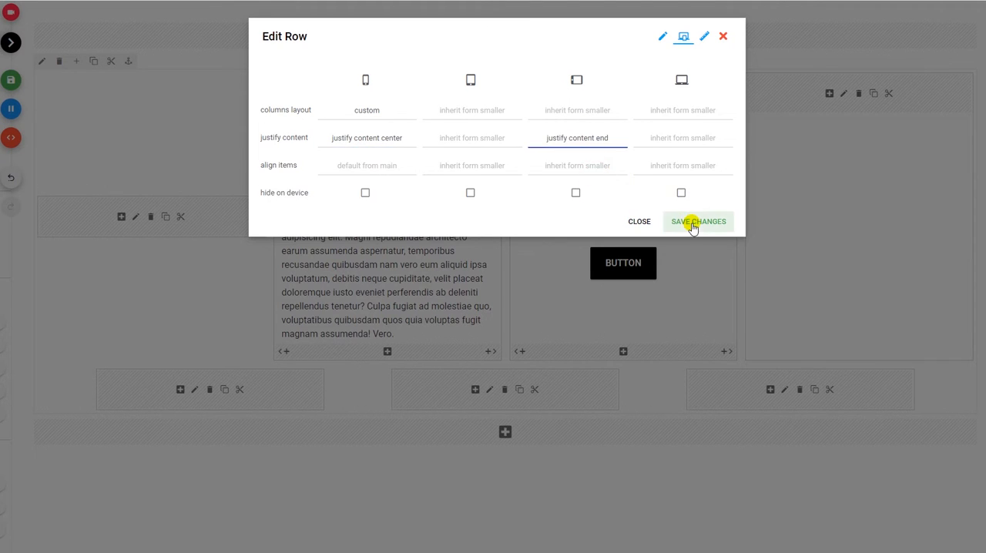
pyautogui.click(693, 221)
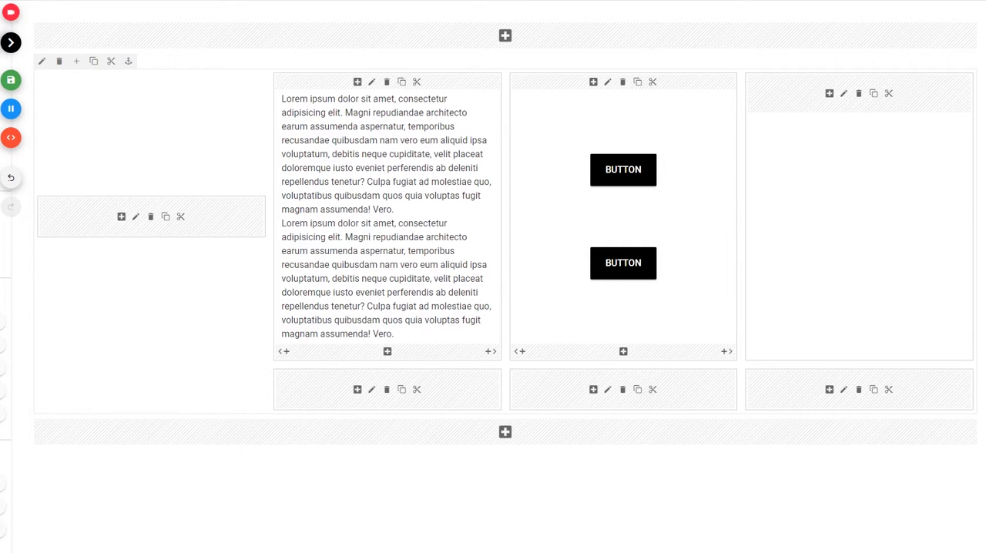
# Widen the row's sixth column to 7/12 and check how the row wraps in a narrower browser window.
pyautogui.click(608, 390)
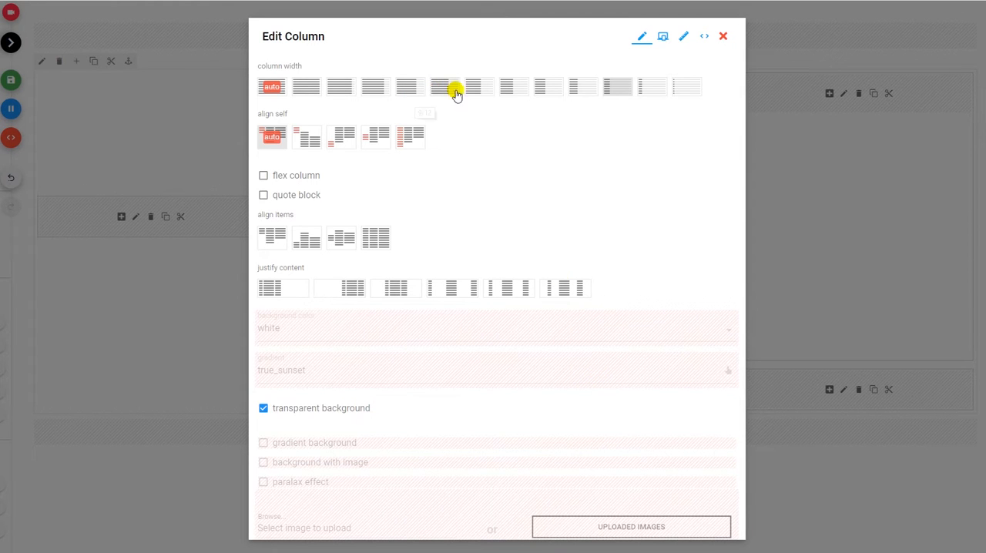
pyautogui.scroll(-3, 585, 324)
pyautogui.click(701, 526)
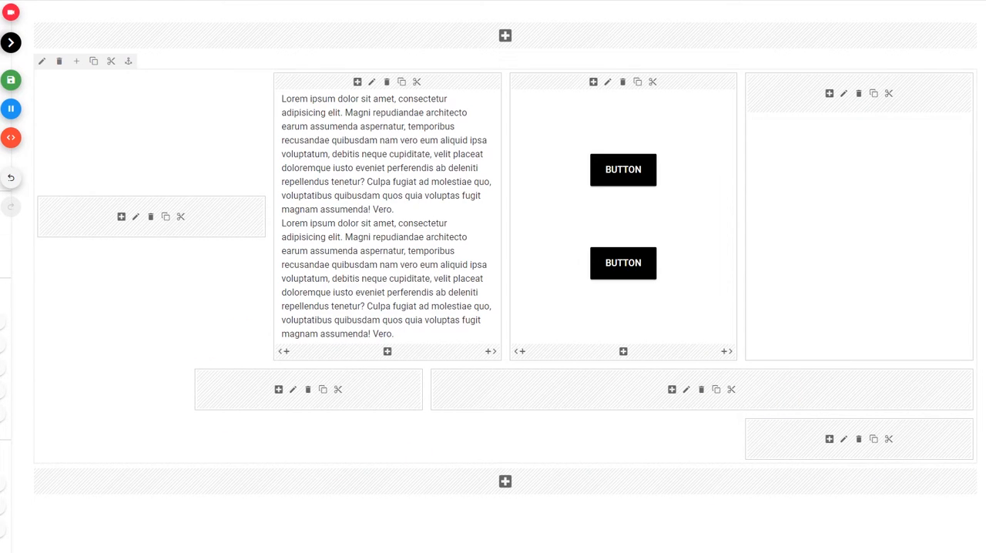
pyautogui.moveTo(984, 455); pyautogui.dragTo(484, 398)
pyautogui.scroll(-3, 458, 397)
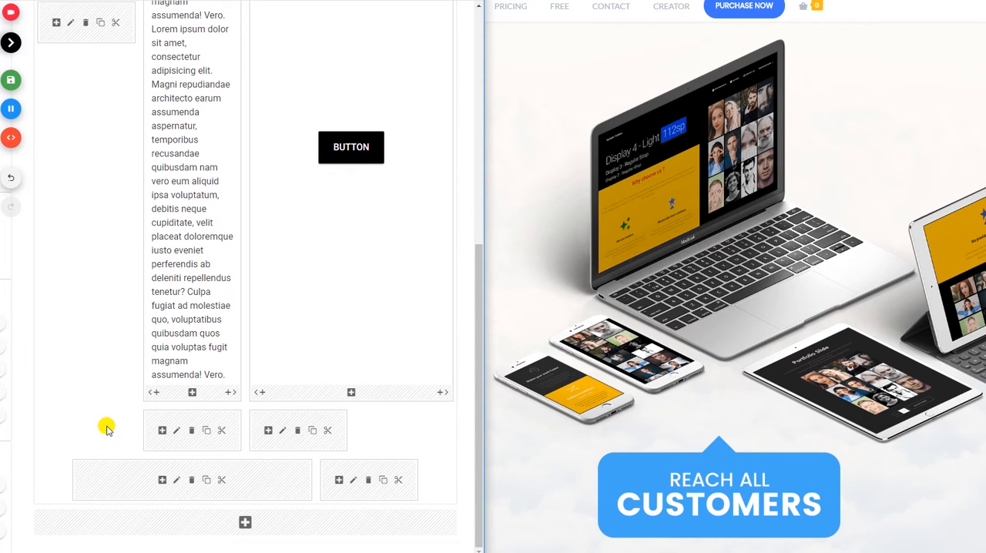
pyautogui.moveTo(485, 353); pyautogui.dragTo(985, 347)
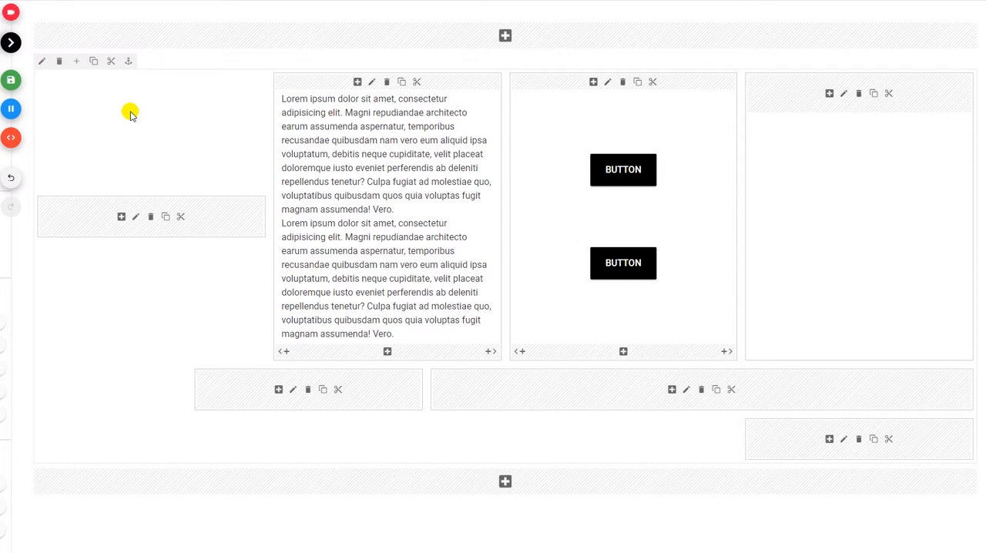
# Hide the row on portrait tablets and check its visibility at tablet and phone widths by narrowing the browser window.
pyautogui.click(43, 61)
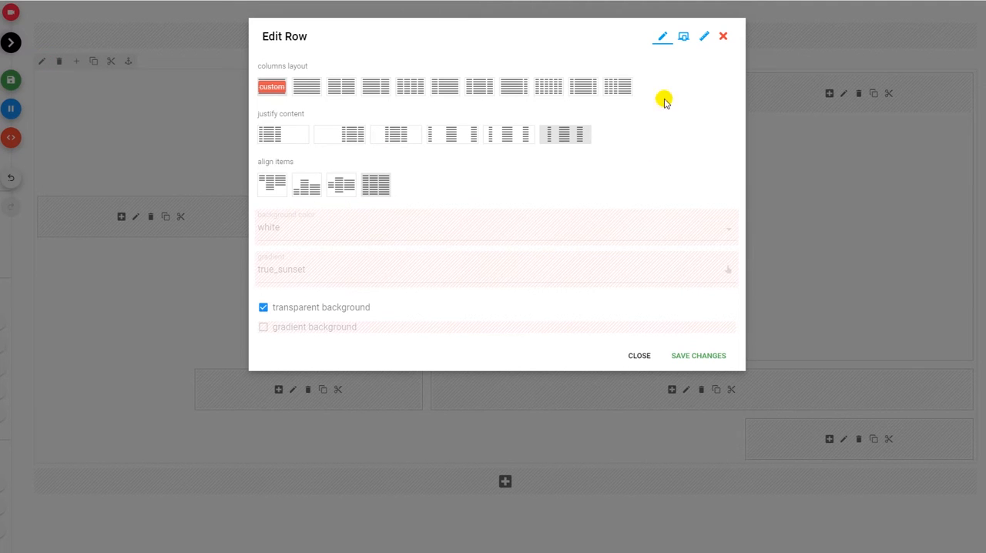
pyautogui.click(681, 37)
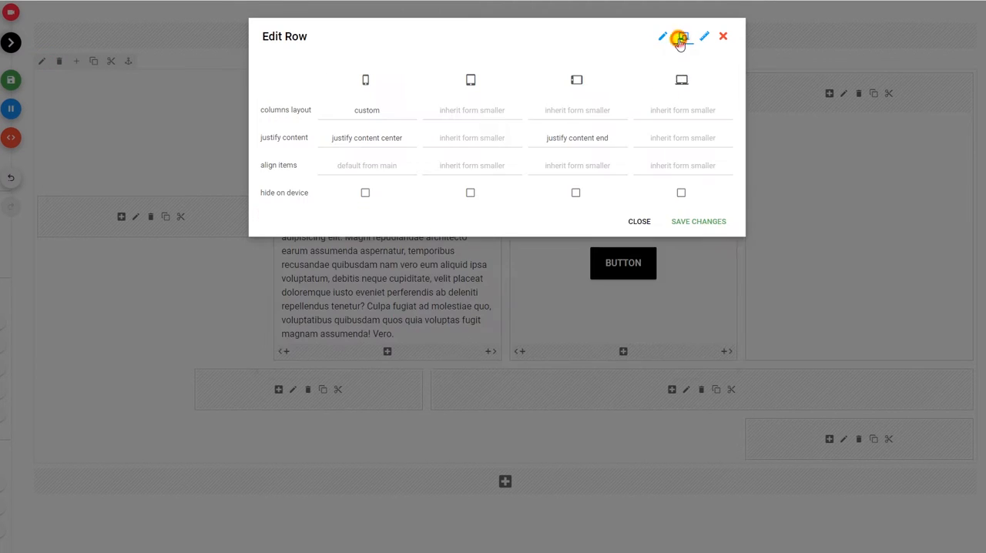
pyautogui.click(470, 193)
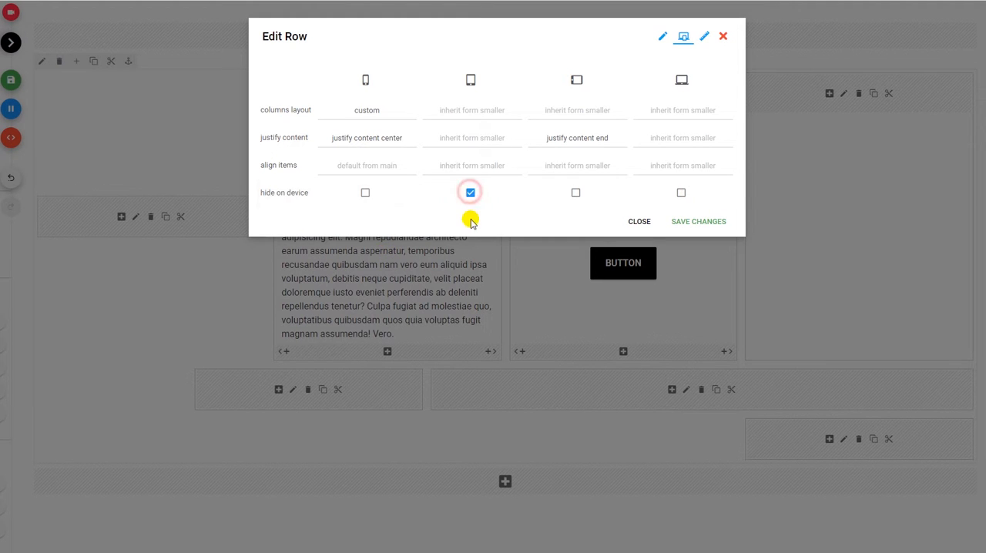
pyautogui.click(715, 222)
pyautogui.moveTo(985, 260); pyautogui.dragTo(495, 236)
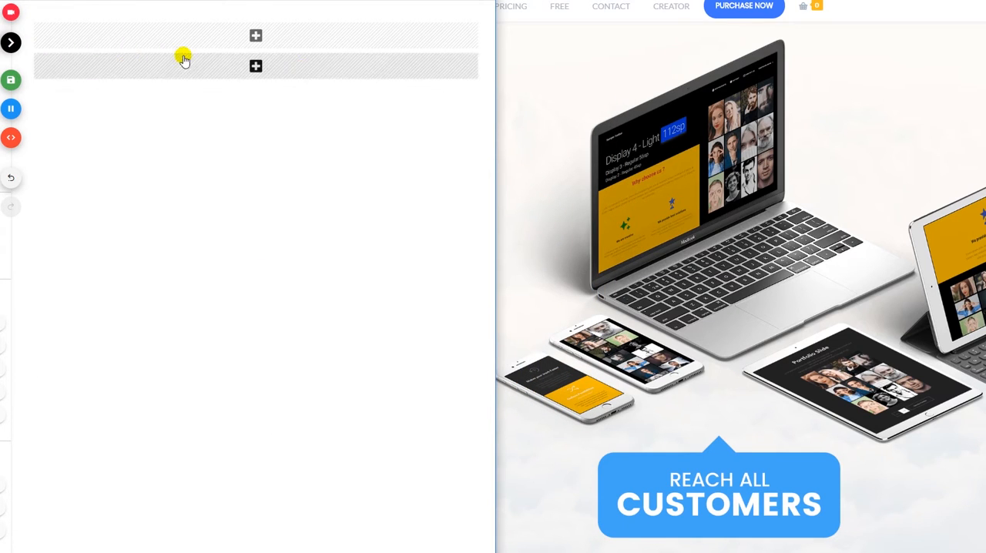
pyautogui.moveTo(495, 181); pyautogui.dragTo(375, 174)
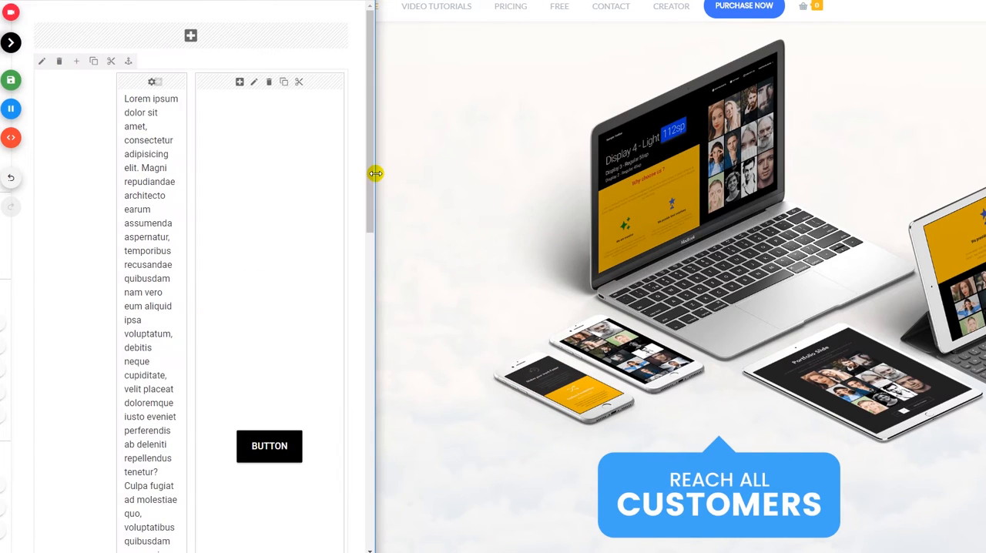
pyautogui.scroll(-3, 319, 180)
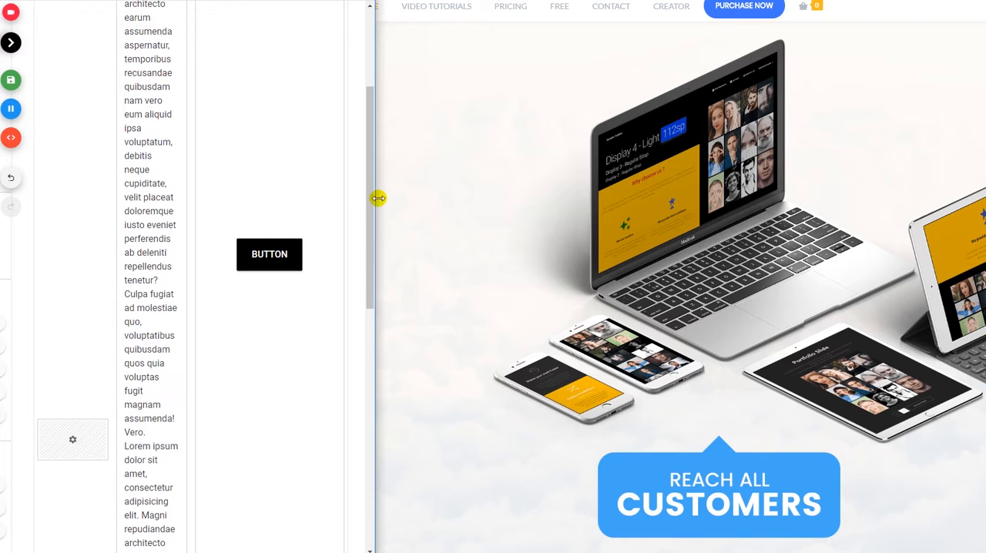
pyautogui.moveTo(397, 197); pyautogui.dragTo(982, 221)
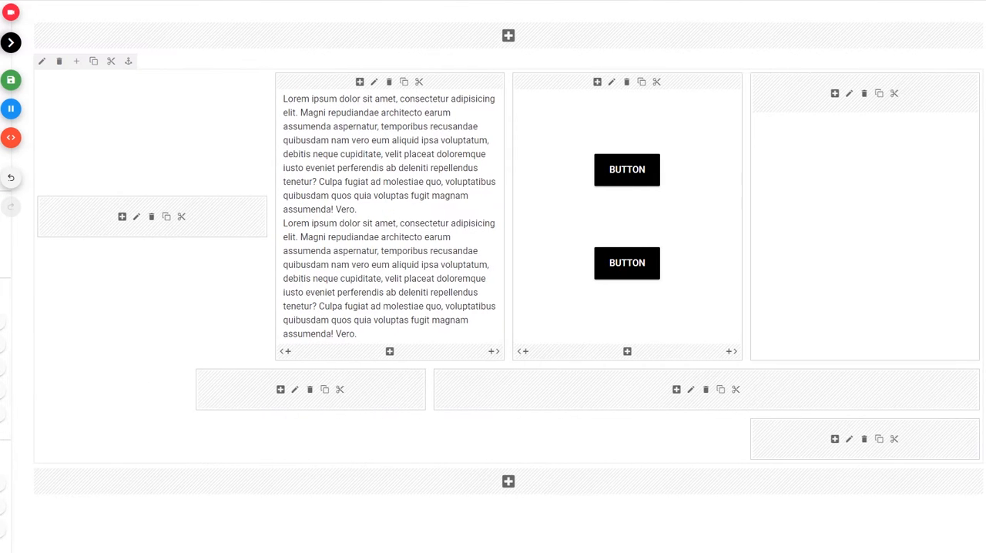
# Set the order on phones to 1 for the third column, which holds the two buttons.
pyautogui.click(611, 82)
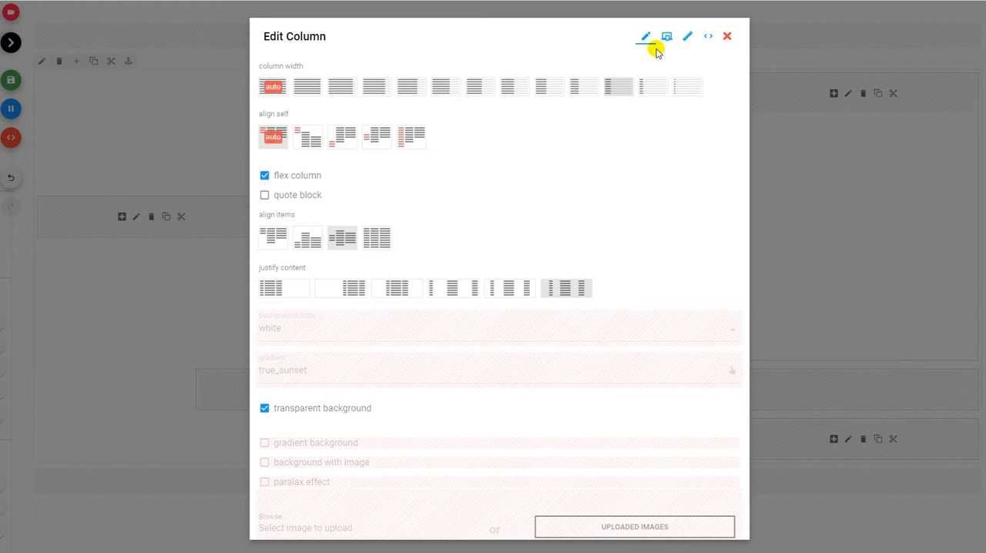
pyautogui.click(664, 39)
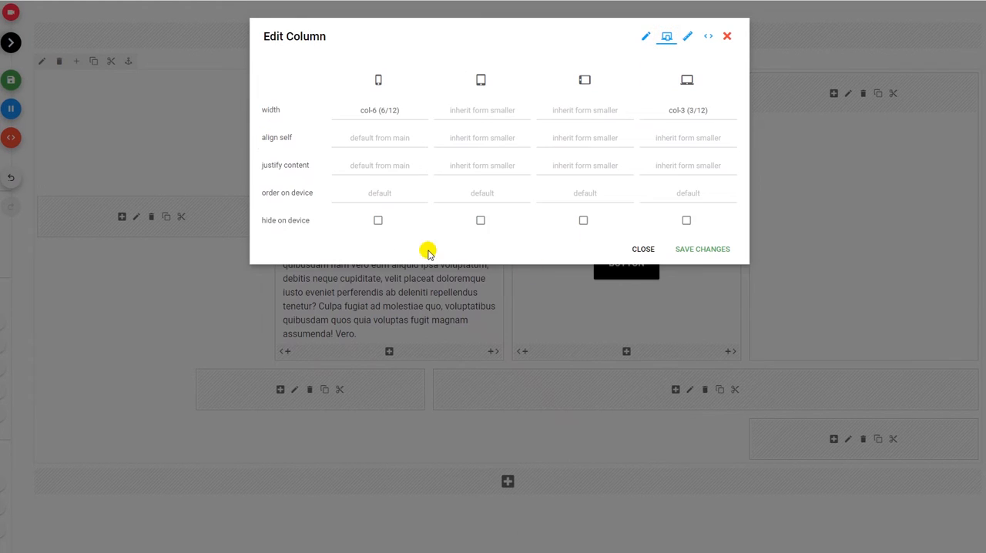
pyautogui.click(373, 196)
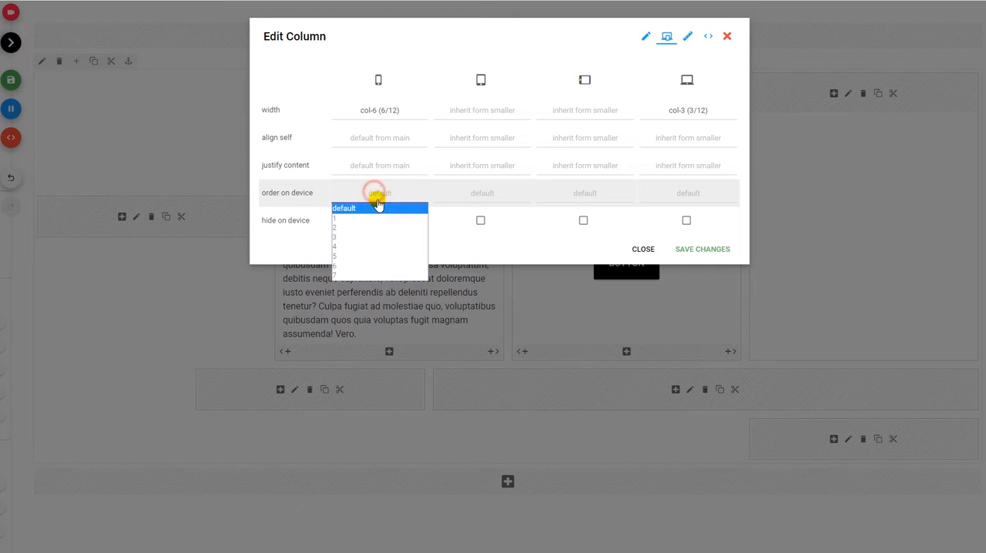
pyautogui.click(378, 214)
pyautogui.click(687, 249)
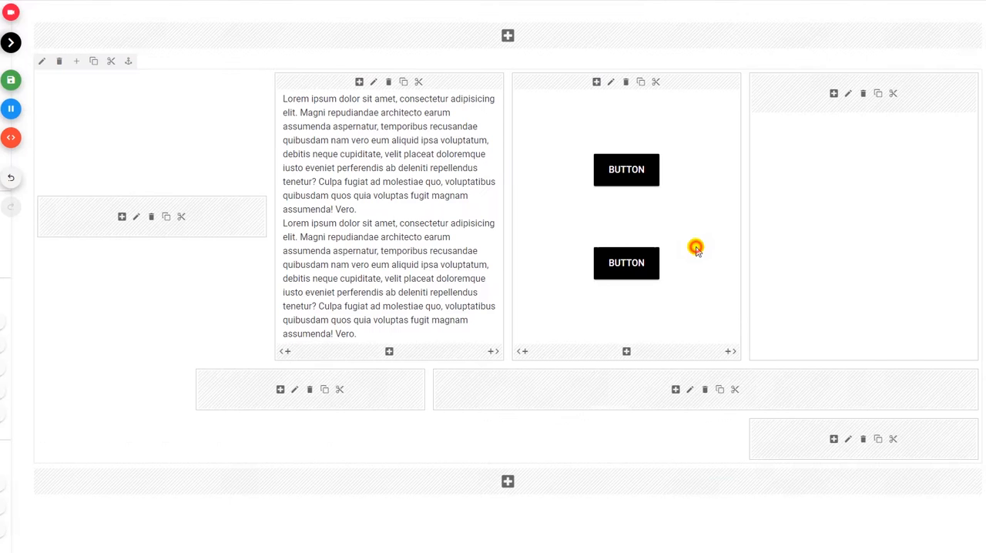
# Set the first column's order on phones to 2 in its responsive options.
pyautogui.click(135, 216)
pyautogui.click(666, 36)
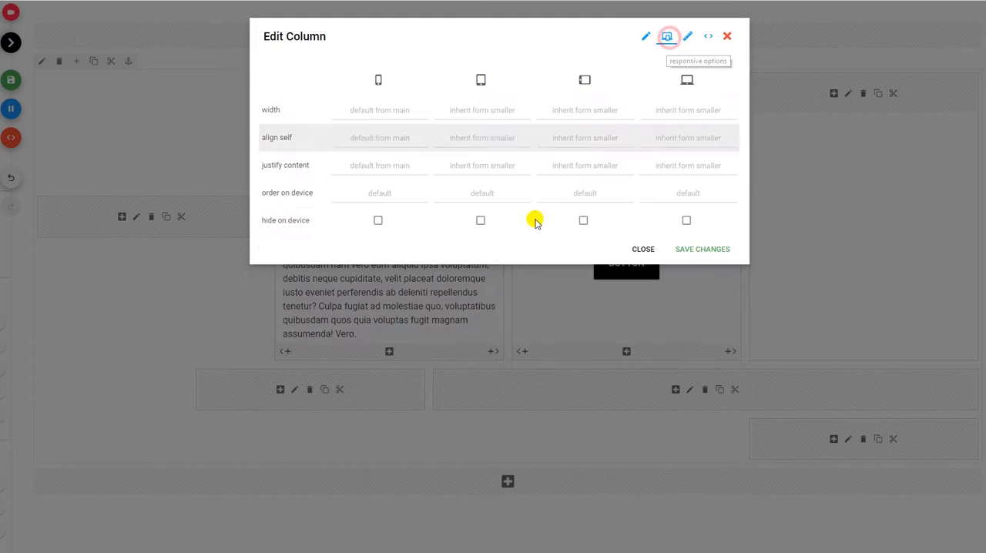
pyautogui.click(379, 192)
pyautogui.click(383, 227)
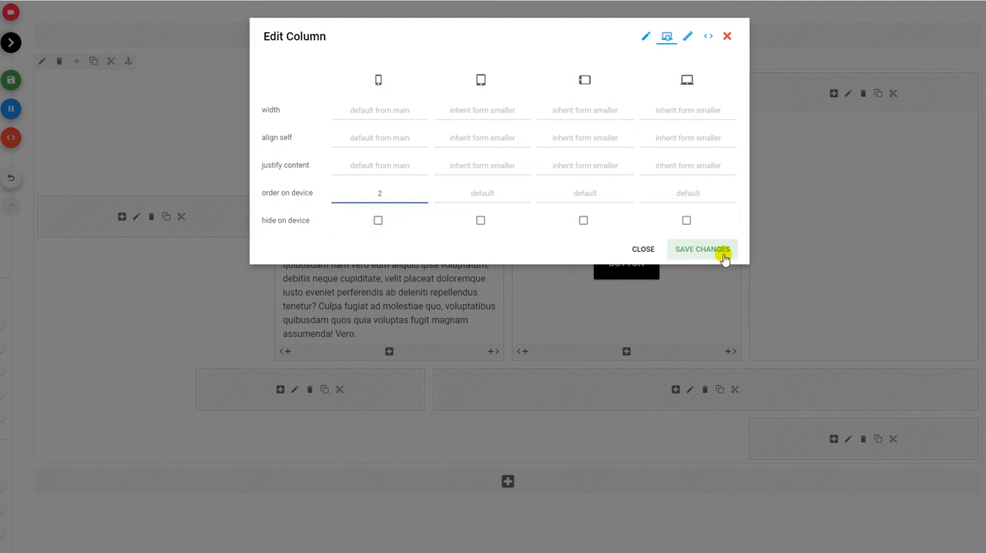
pyautogui.click(720, 251)
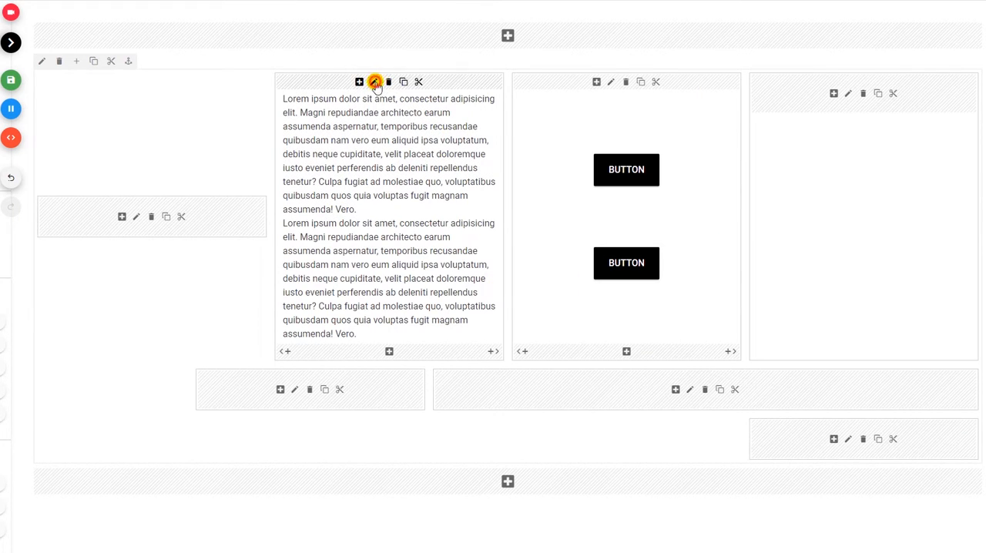
# Set the order on phones to 3 for the second column, which holds the Lorem ipsum text.
pyautogui.click(375, 82)
pyautogui.click(666, 37)
pyautogui.click(379, 192)
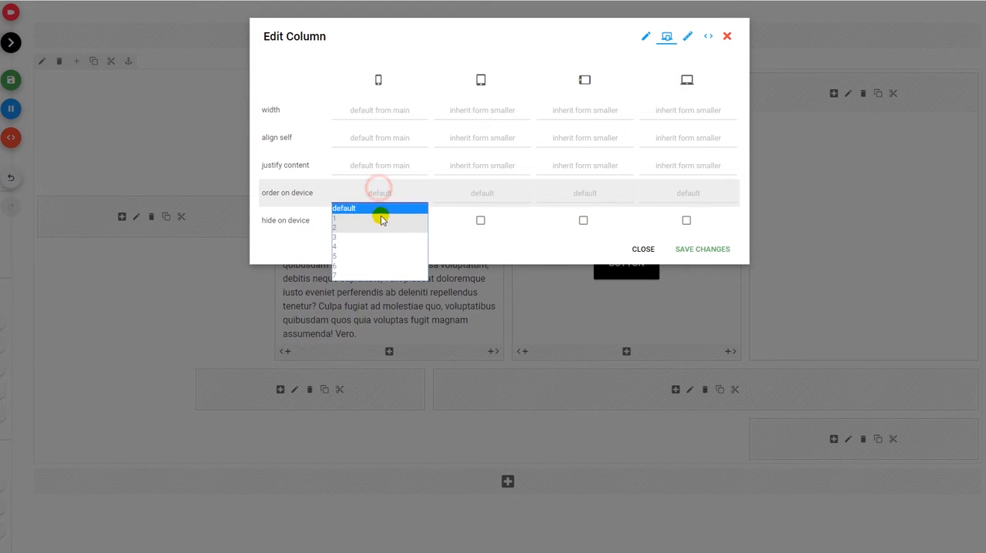
pyautogui.click(374, 235)
pyautogui.click(690, 249)
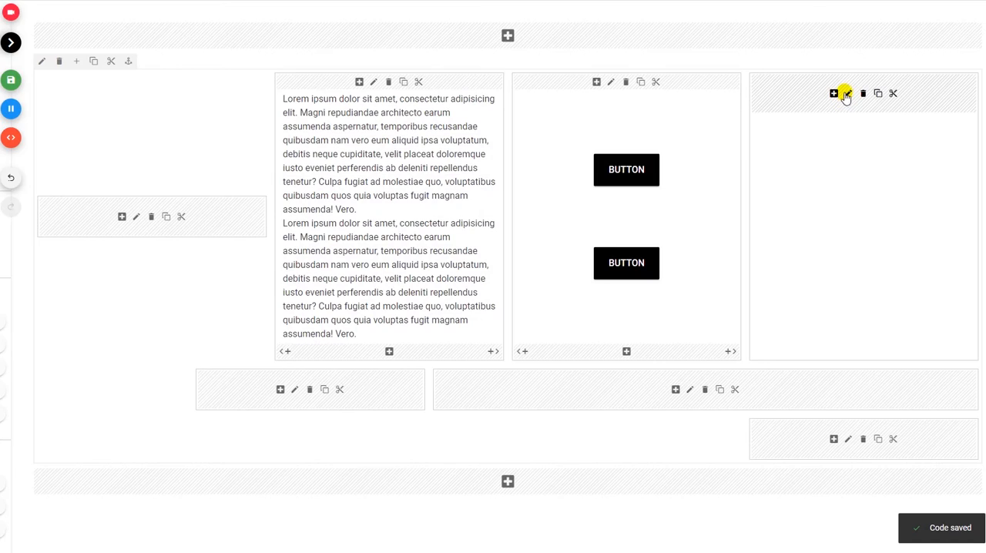
# Set the empty fourth column's order on phones to 4 in its responsive options.
pyautogui.click(846, 95)
pyautogui.click(666, 36)
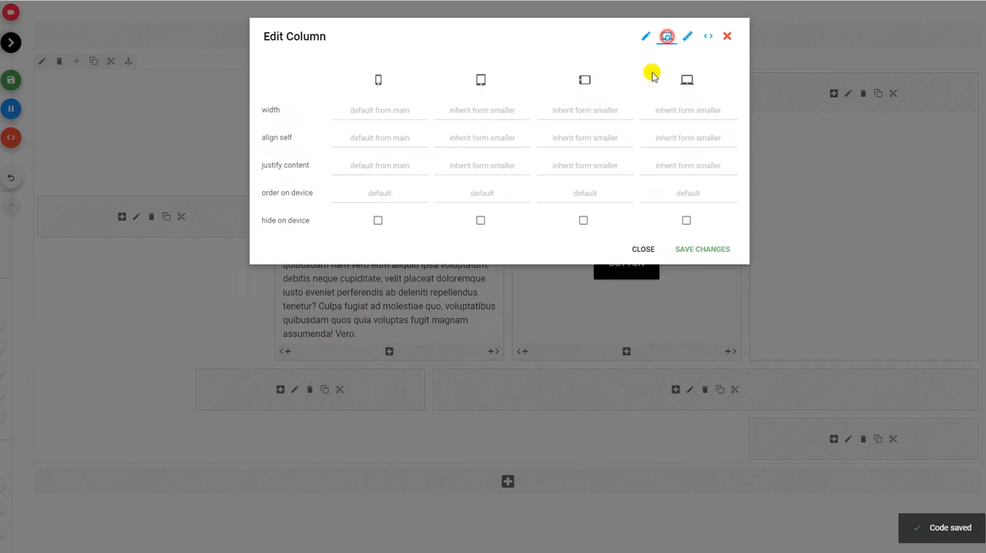
pyautogui.click(388, 198)
pyautogui.click(384, 239)
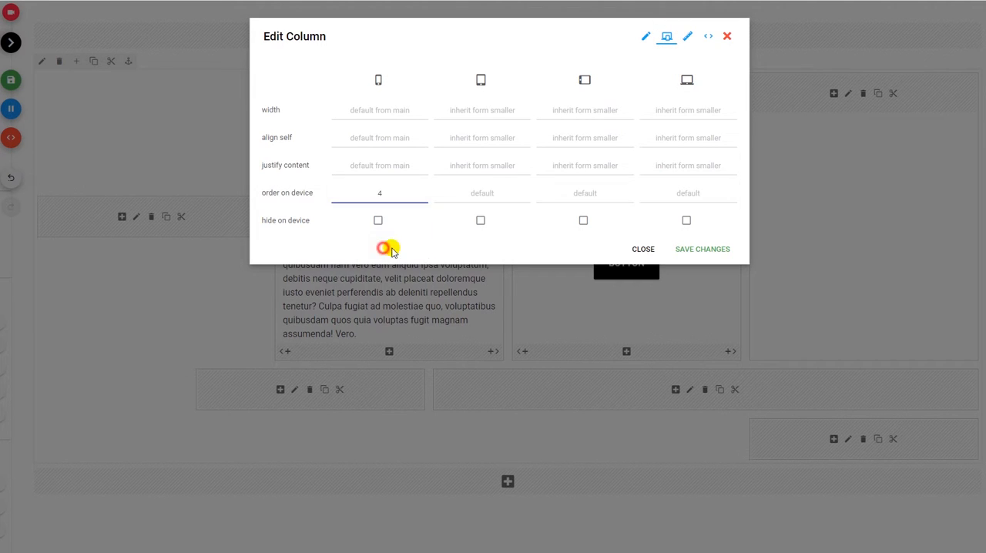
pyautogui.click(722, 248)
# Set the fifth column's order on phones to 5 in its responsive options.
pyautogui.click(294, 389)
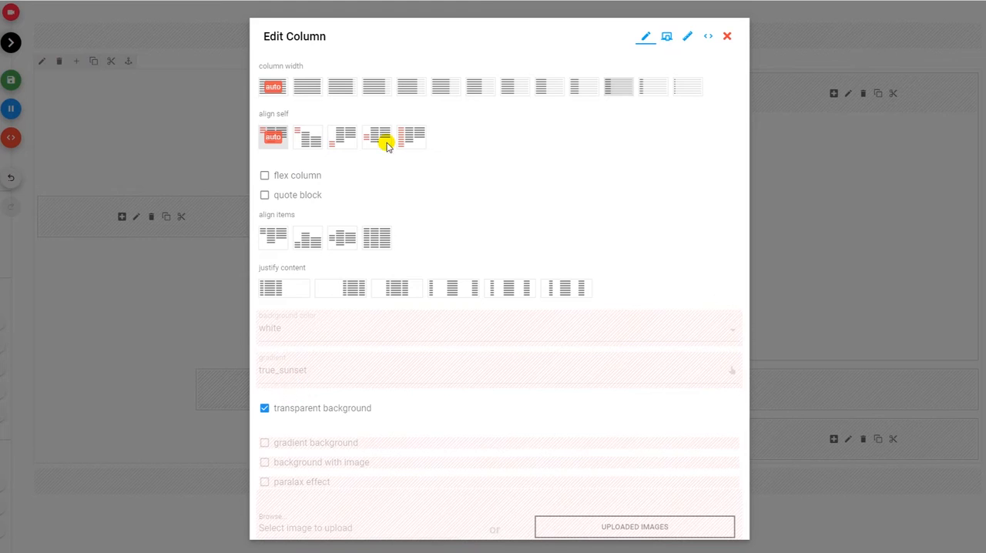
pyautogui.click(666, 36)
pyautogui.click(384, 199)
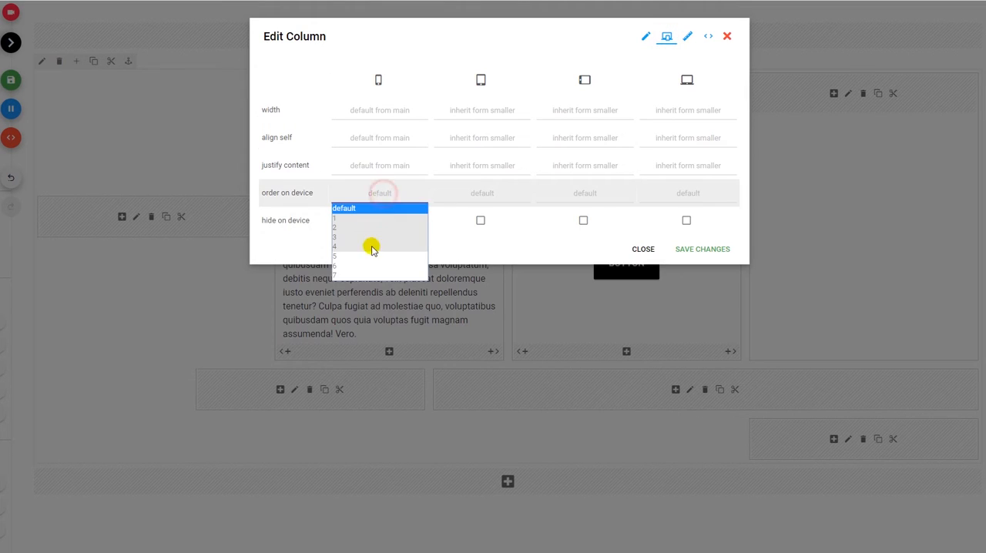
pyautogui.click(369, 255)
pyautogui.click(701, 249)
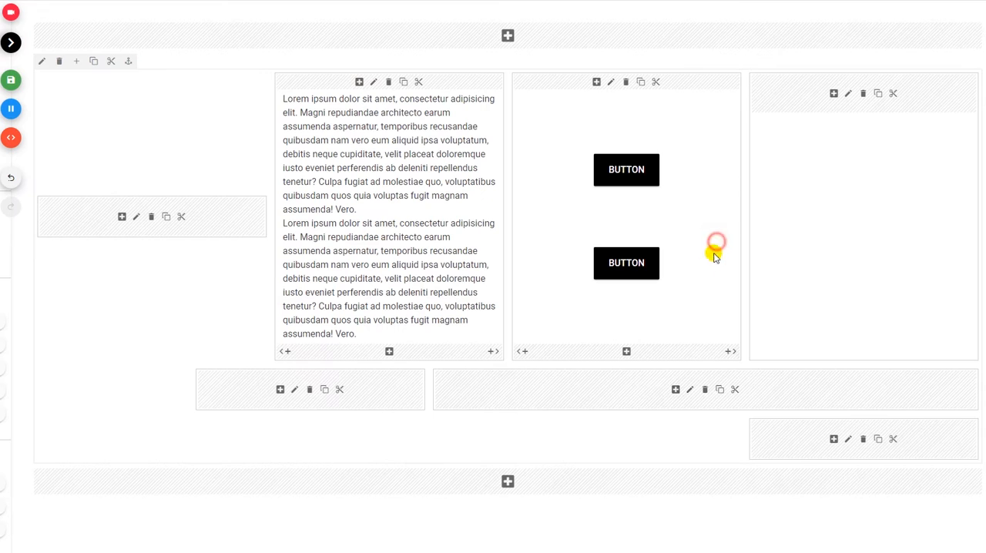
# Set the wide sixth column's order on phones to 6 and check the column order in a narrower browser window.
pyautogui.click(690, 389)
pyautogui.click(666, 37)
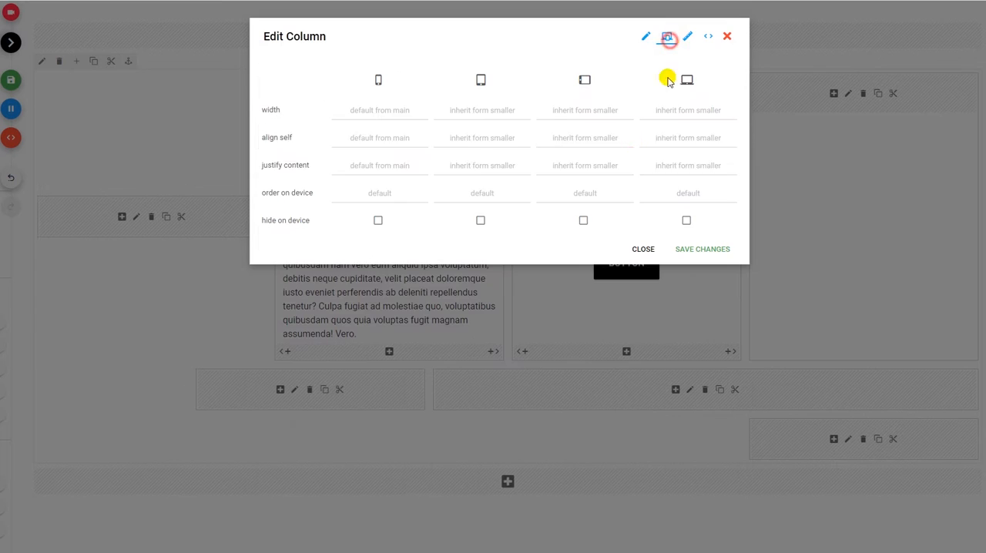
pyautogui.click(379, 193)
pyautogui.click(379, 261)
pyautogui.click(686, 250)
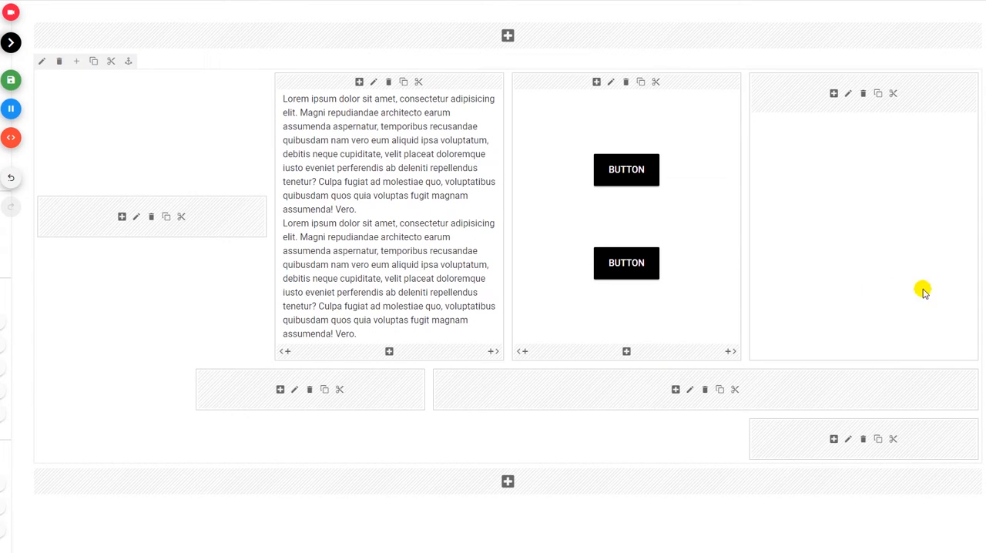
pyautogui.moveTo(980, 275); pyautogui.dragTo(348, 263)
pyautogui.scroll(-2, 309, 247)
pyautogui.scroll(2, 306, 245)
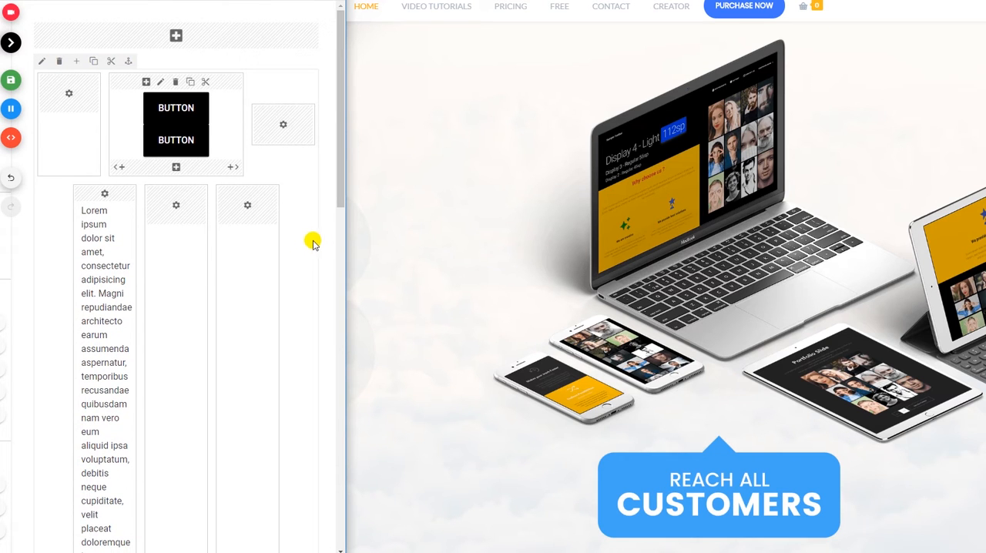
pyautogui.moveTo(348, 238); pyautogui.dragTo(981, 247)
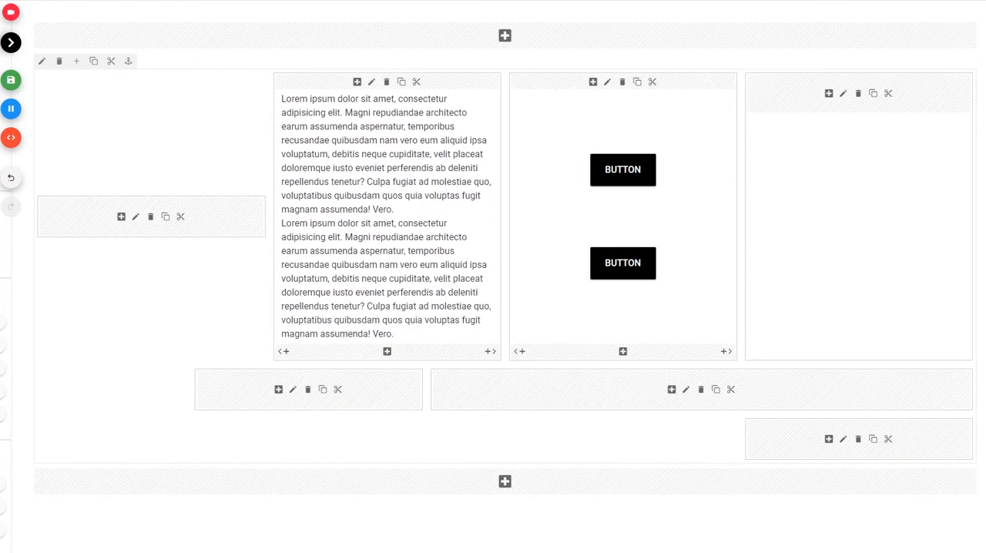
# Set the last column's order on phones to 7 and check the rearranged columns in a narrower browser window.
pyautogui.click(848, 438)
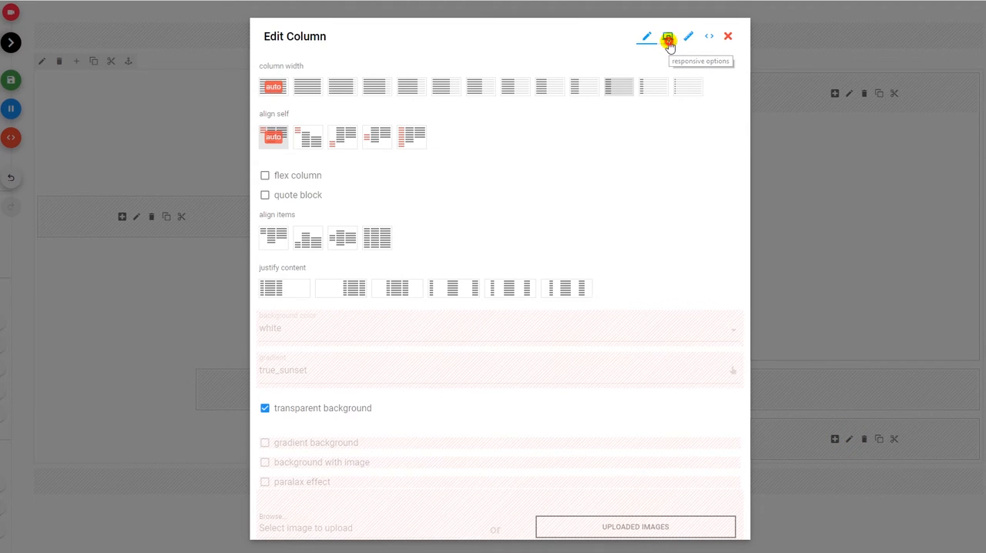
pyautogui.click(667, 39)
pyautogui.click(367, 188)
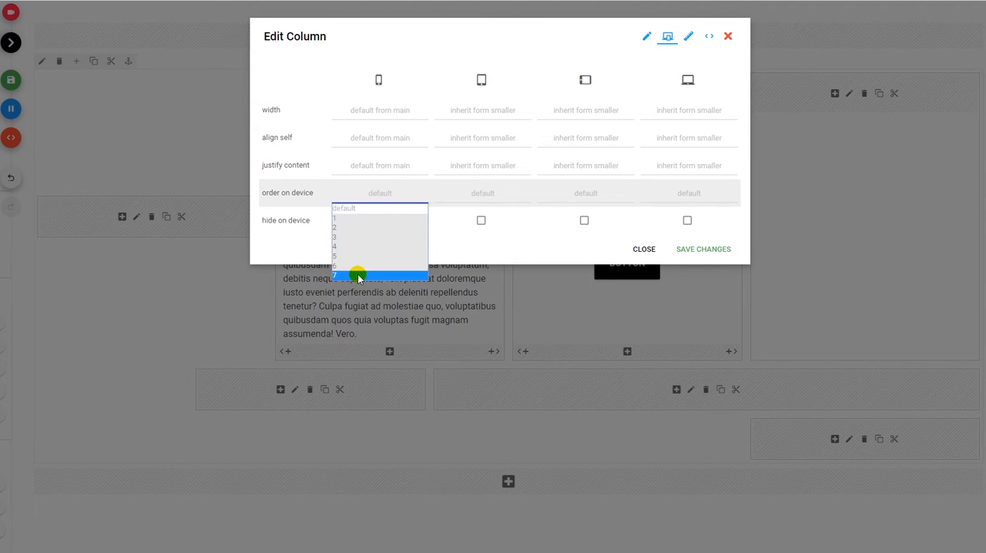
pyautogui.click(359, 273)
pyautogui.click(684, 249)
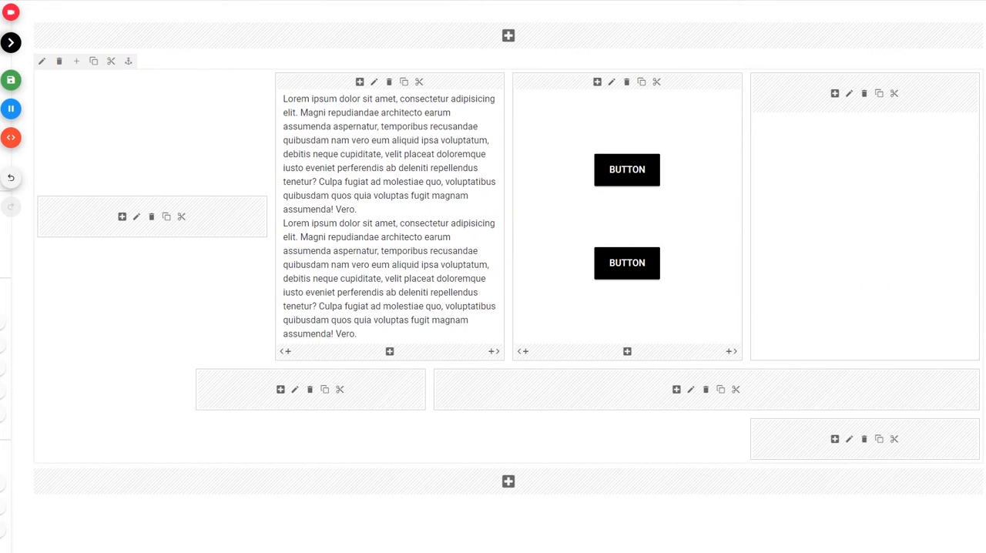
pyautogui.moveTo(983, 300); pyautogui.dragTo(364, 247)
pyautogui.scroll(-4, 79, 204)
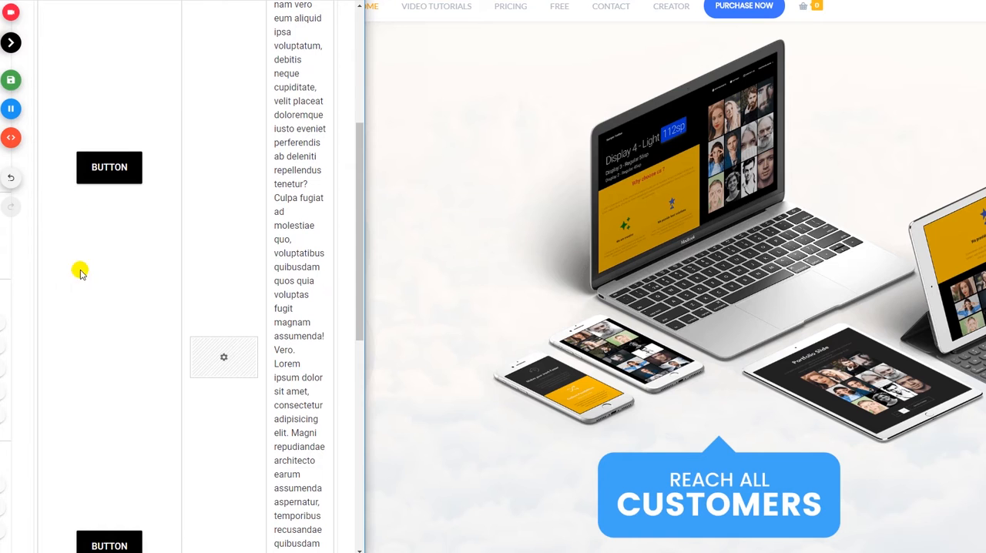
pyautogui.scroll(1, 210, 307)
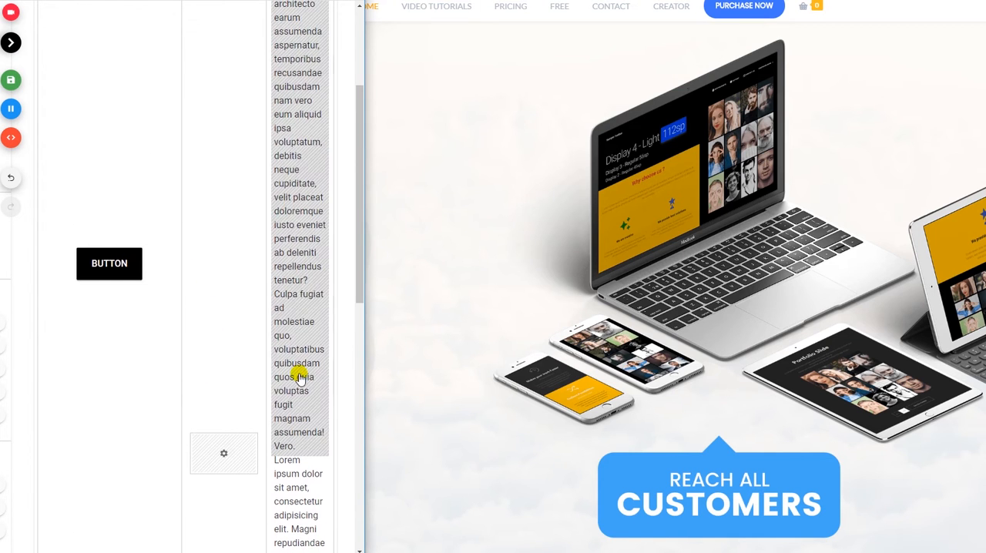
pyautogui.scroll(2, 300, 377)
pyautogui.moveTo(368, 344); pyautogui.dragTo(982, 346)
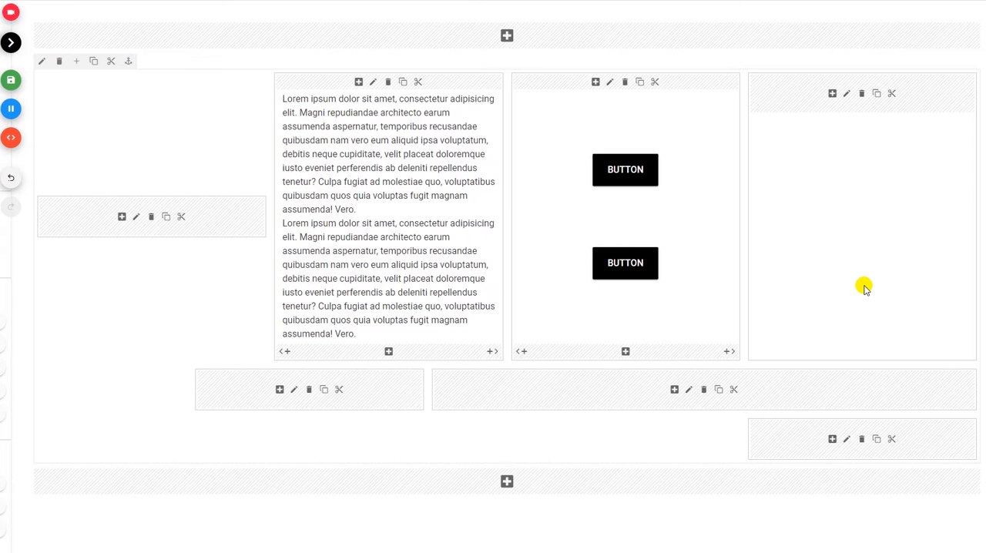
# Examine the margin and padding settings of the row and of the column holding the two text blocks.
pyautogui.click(42, 66)
pyautogui.click(707, 37)
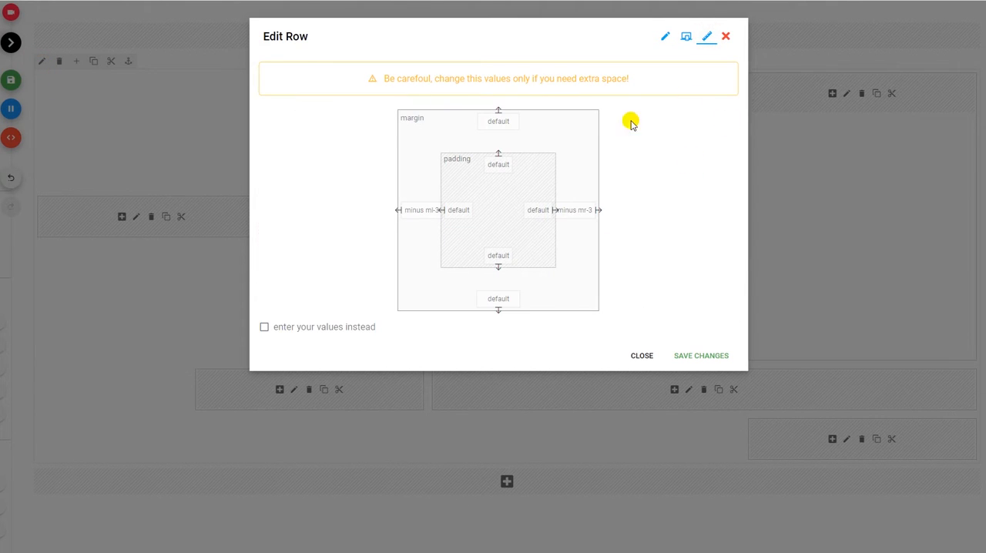
pyautogui.click(710, 359)
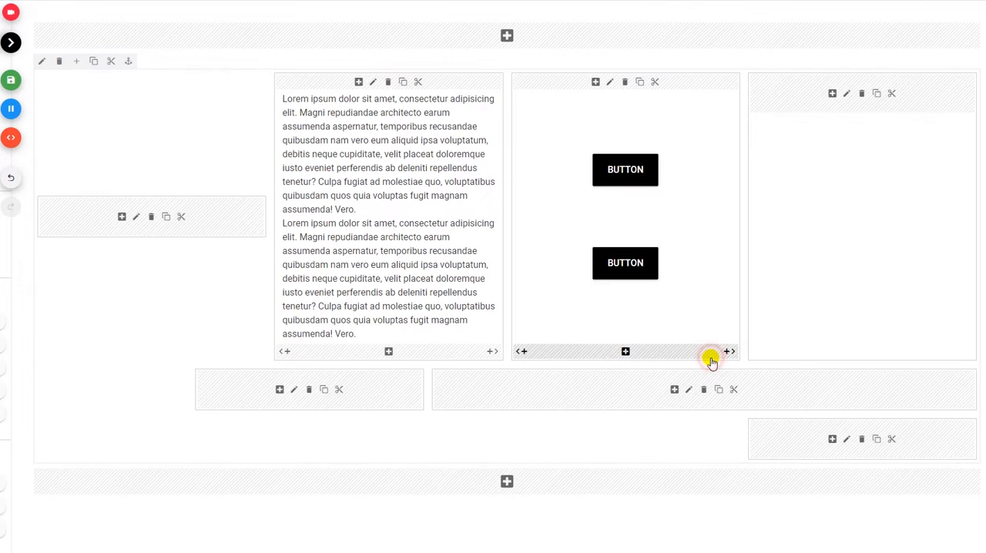
pyautogui.click(374, 82)
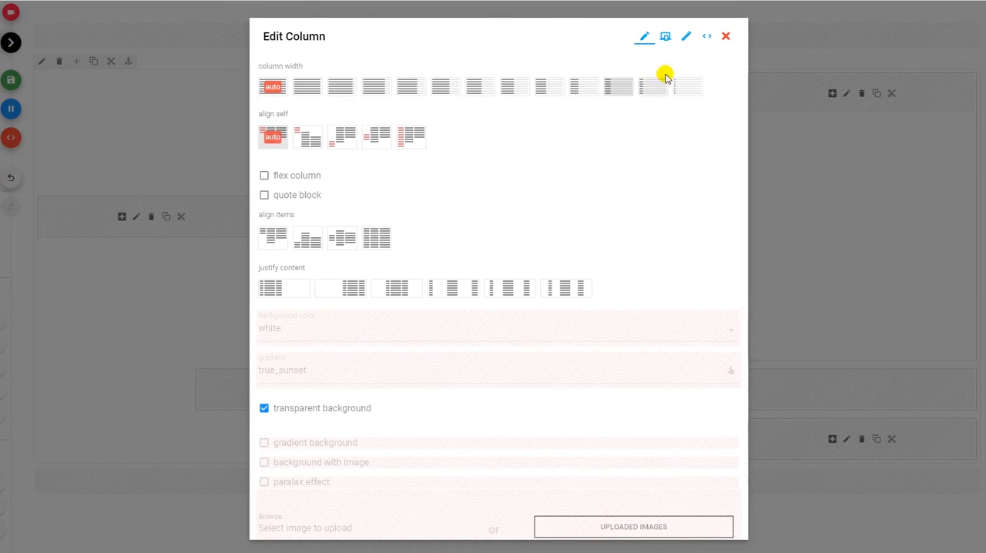
pyautogui.click(685, 37)
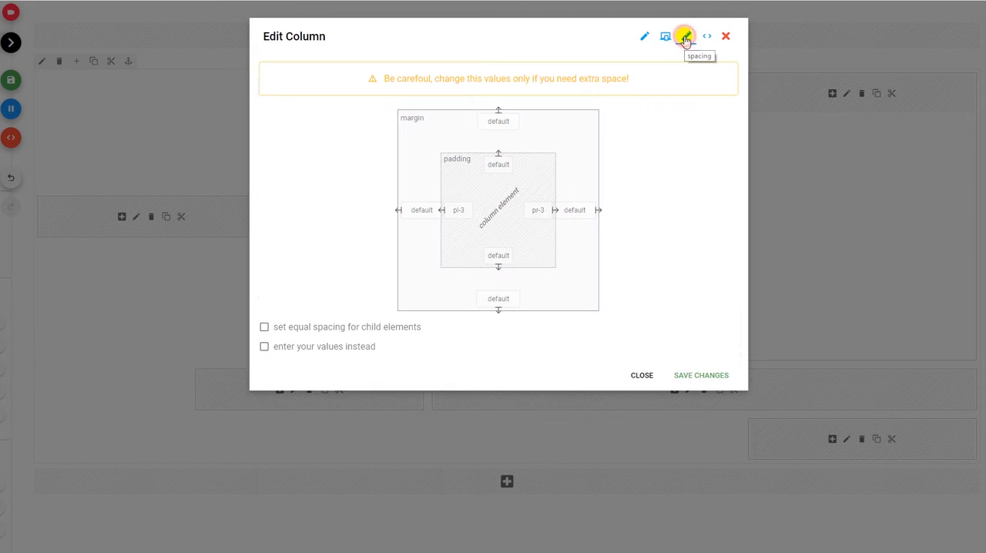
pyautogui.click(686, 382)
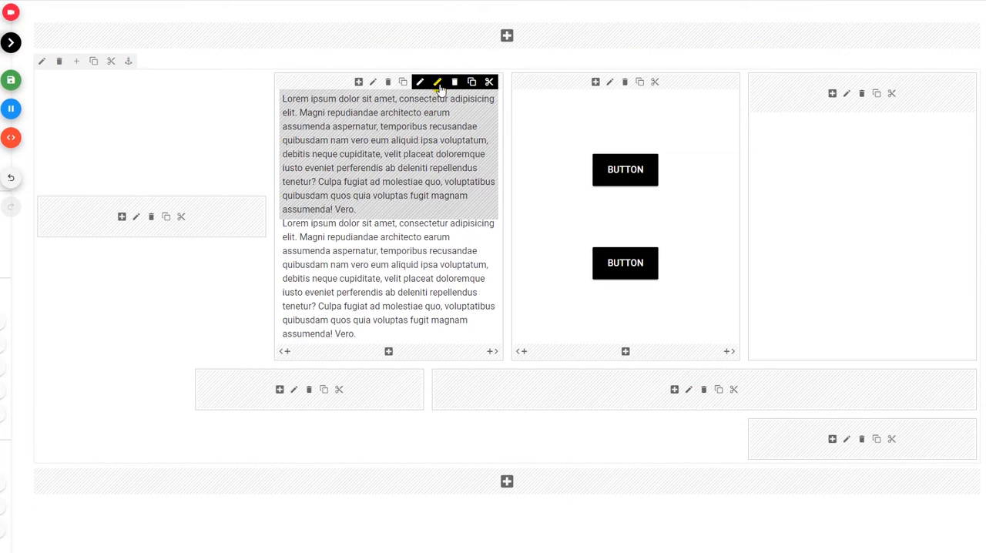
# Examine the margin and padding settings of the first text block and the upper button.
pyautogui.click(439, 82)
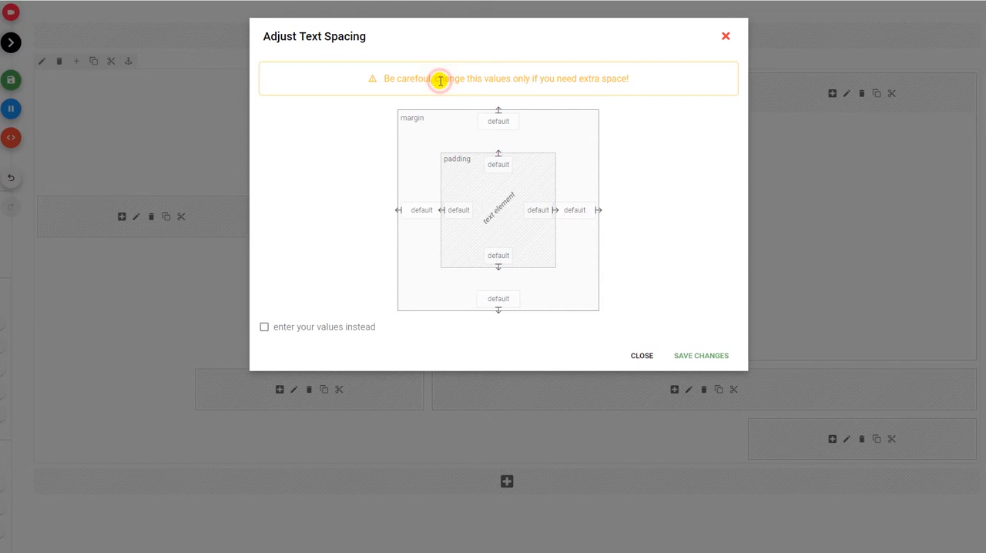
pyautogui.click(676, 355)
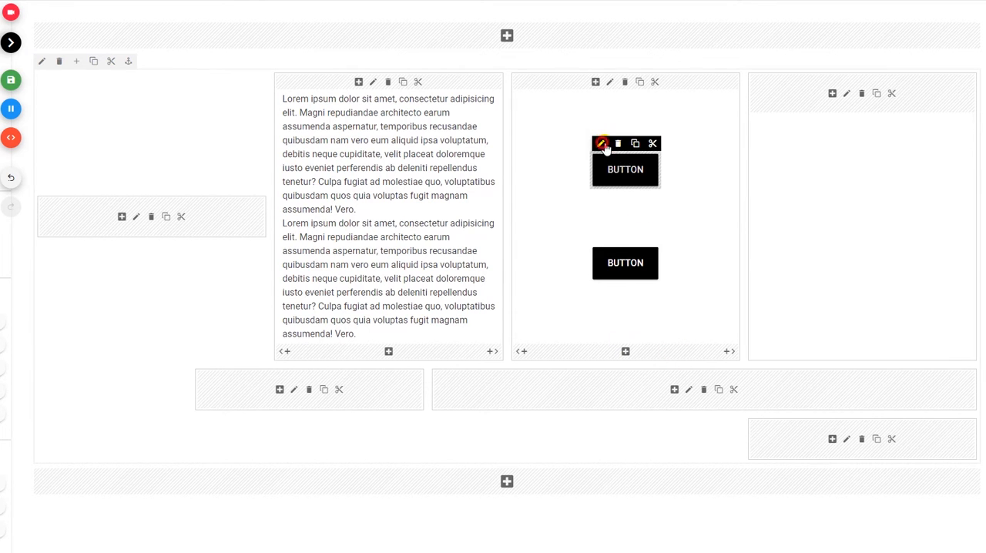
pyautogui.click(601, 144)
pyautogui.click(705, 37)
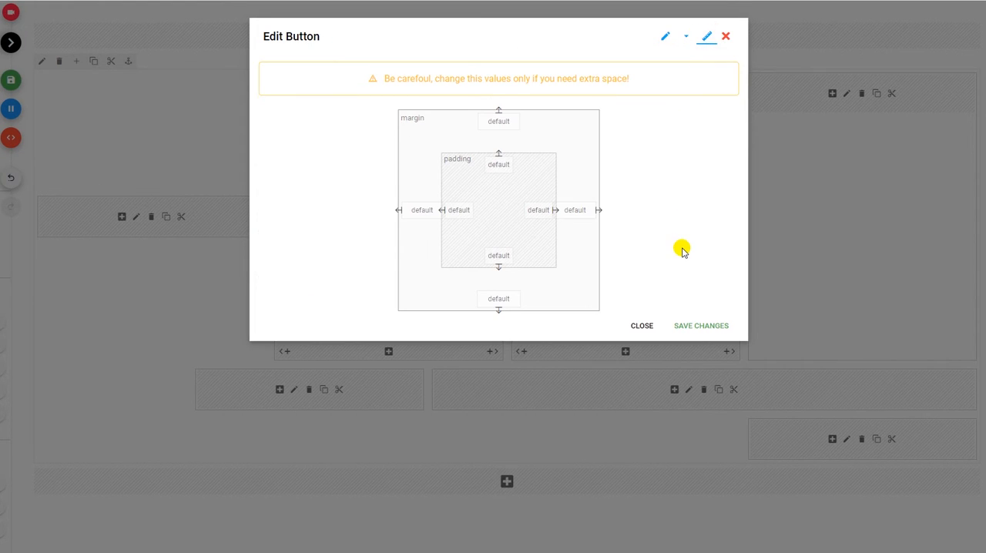
pyautogui.click(697, 322)
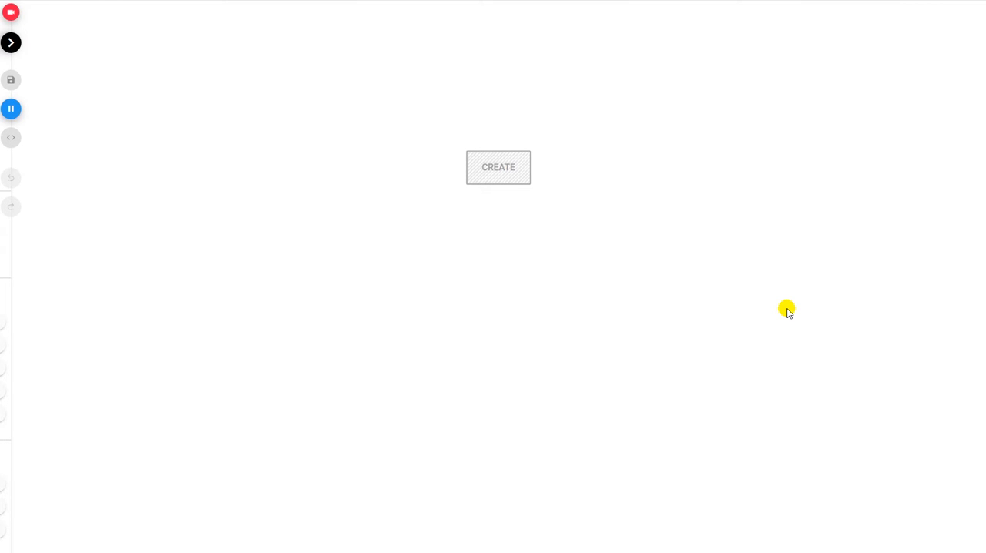
# Create a row with a single full-width column on the empty page.
pyautogui.click(507, 171)
pyautogui.click(244, 128)
pyautogui.click(676, 355)
# Set the new column's width to 6/12.
pyautogui.click(491, 95)
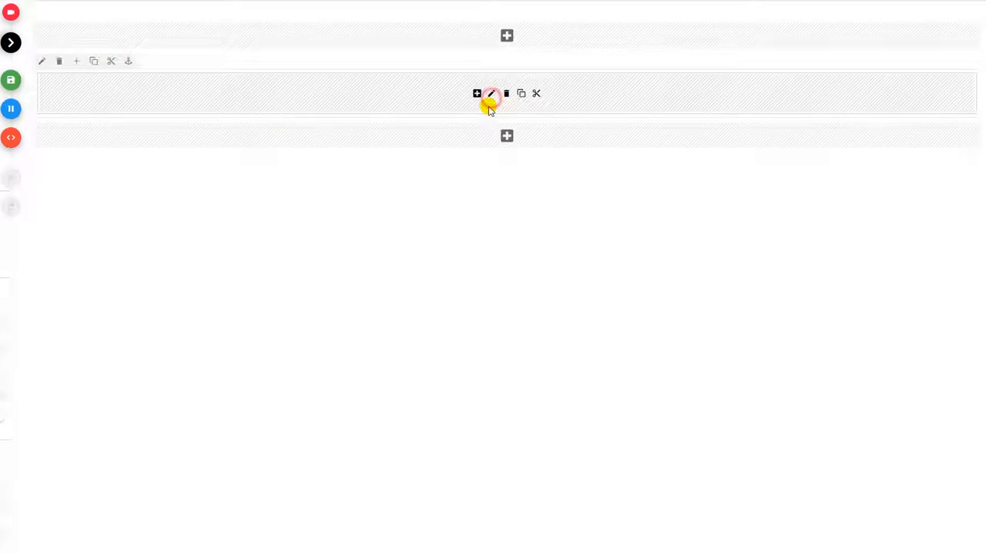
pyautogui.click(509, 89)
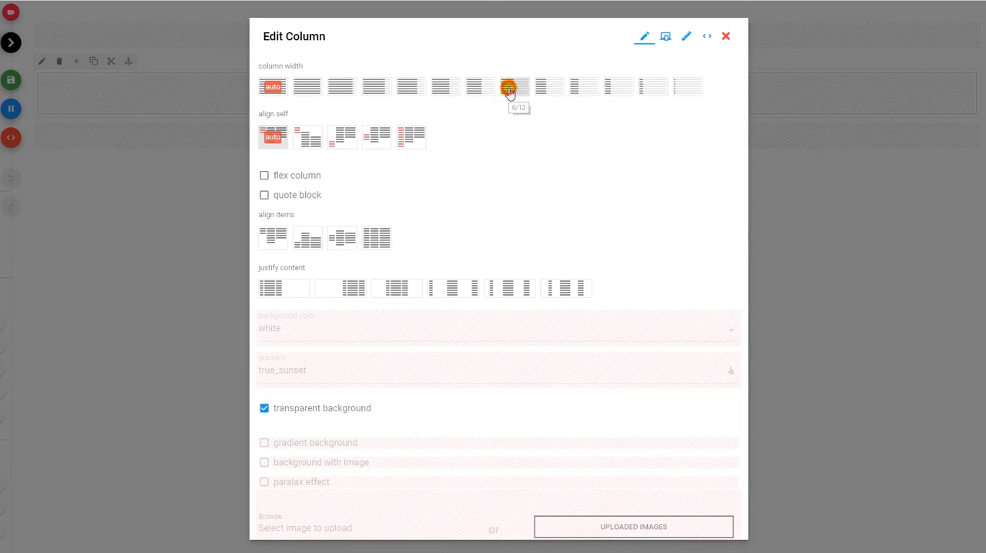
pyautogui.scroll(-3, 711, 465)
pyautogui.click(711, 524)
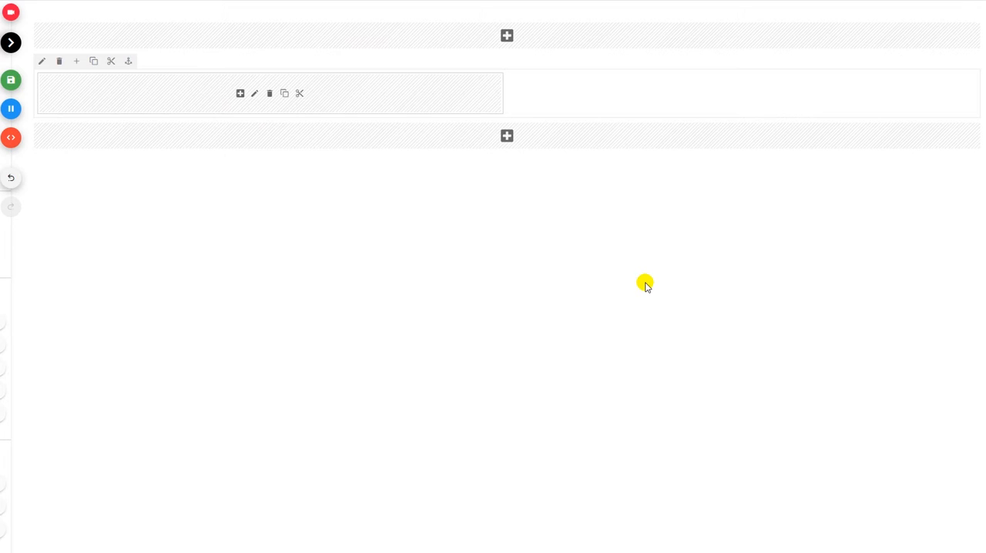
# Add a text element with the default placeholder paragraph to the half-width column.
pyautogui.click(240, 93)
pyautogui.click(592, 182)
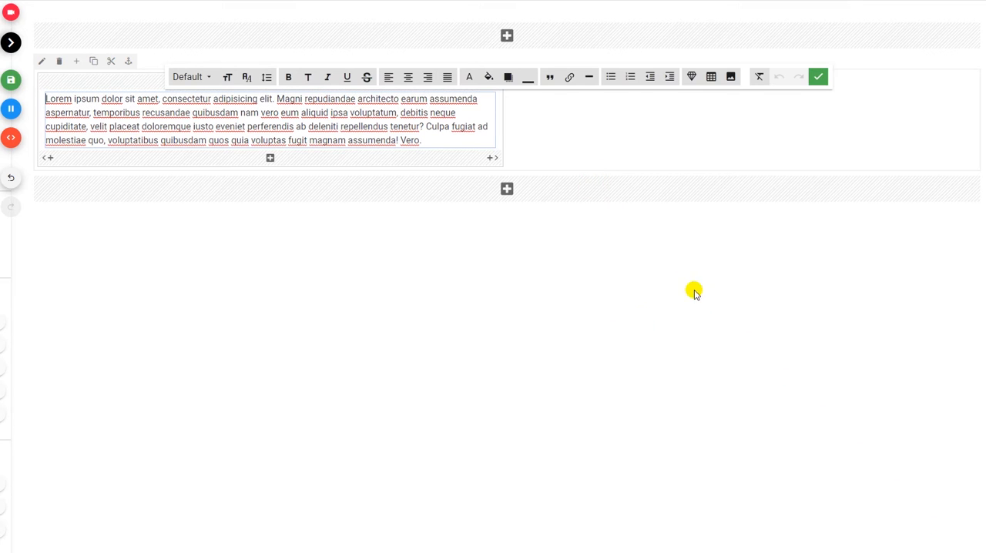
pyautogui.click(816, 77)
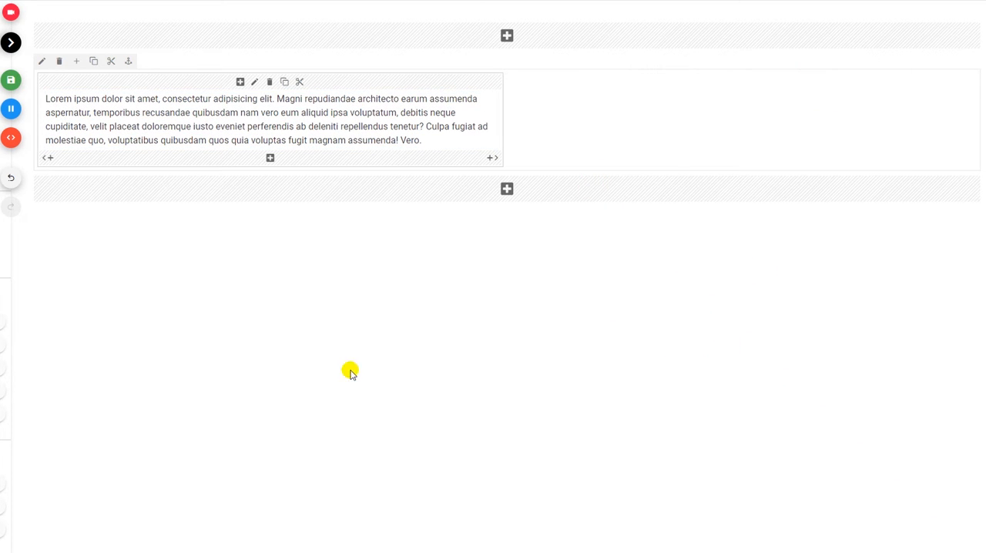
# Turn off the row's transparent background, set its background color to red-500 and preview the page.
pyautogui.click(43, 61)
pyautogui.click(329, 310)
pyautogui.click(314, 239)
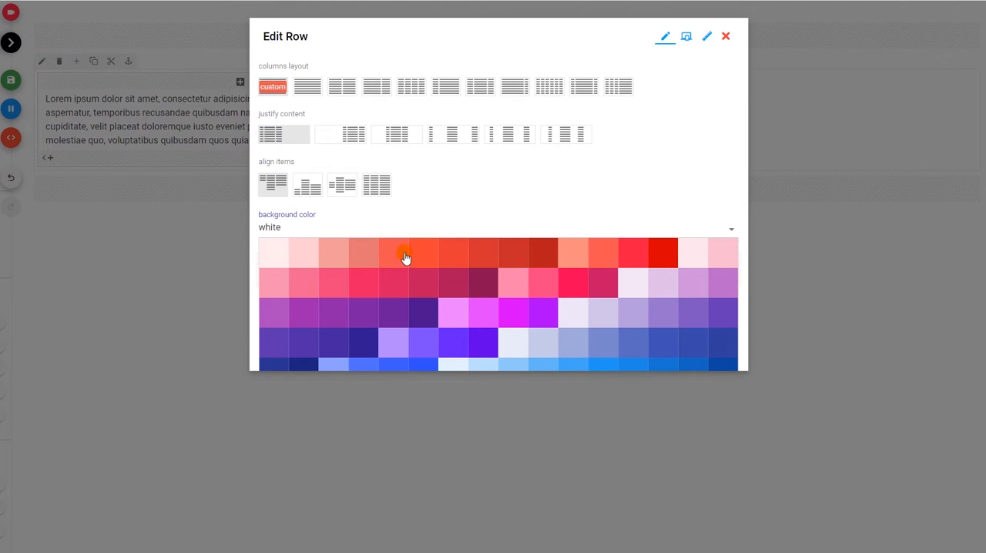
pyautogui.click(419, 258)
pyautogui.click(700, 358)
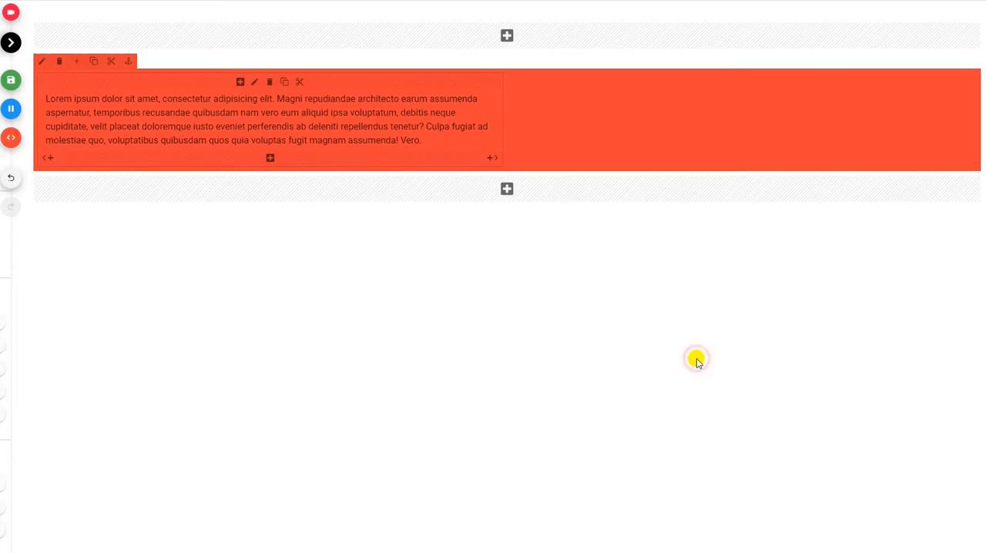
pyautogui.click(11, 108)
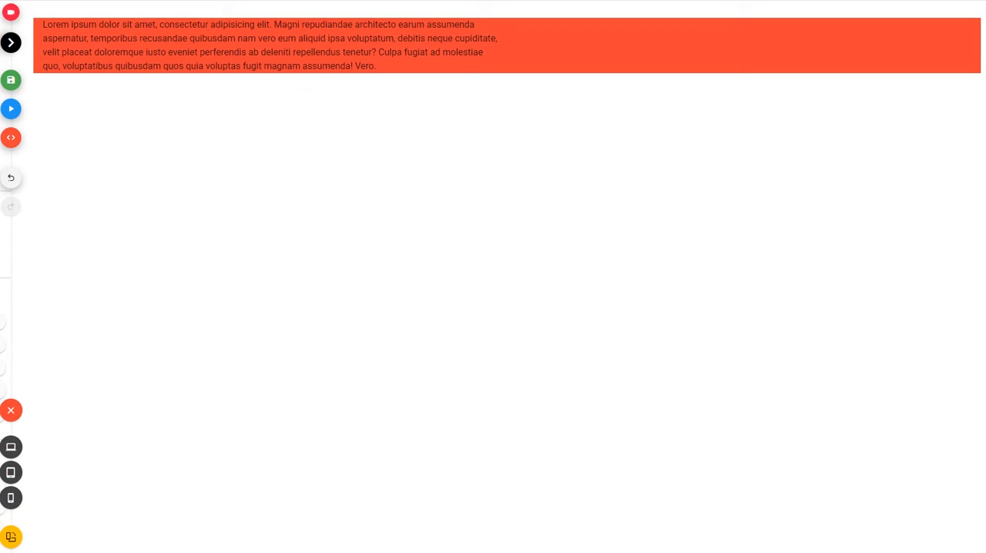
pyautogui.click(11, 109)
# Set the row's padding to pt-5 at the top, pl-5 on the left and pb-5 at the bottom, and preview the page.
pyautogui.click(42, 62)
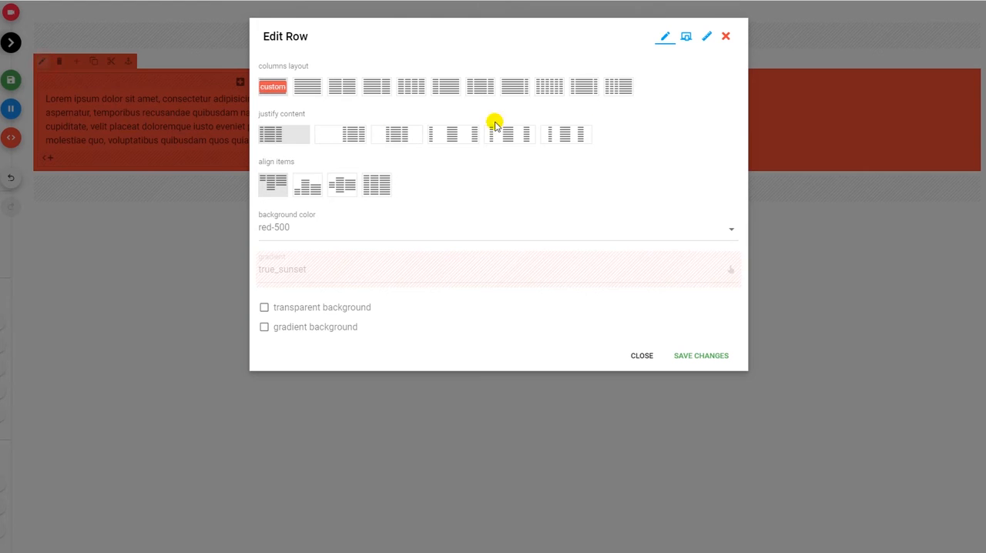
pyautogui.click(704, 37)
pyautogui.click(499, 166)
pyautogui.click(495, 231)
pyautogui.click(459, 211)
pyautogui.click(458, 276)
pyautogui.click(498, 255)
pyautogui.click(500, 321)
pyautogui.click(701, 355)
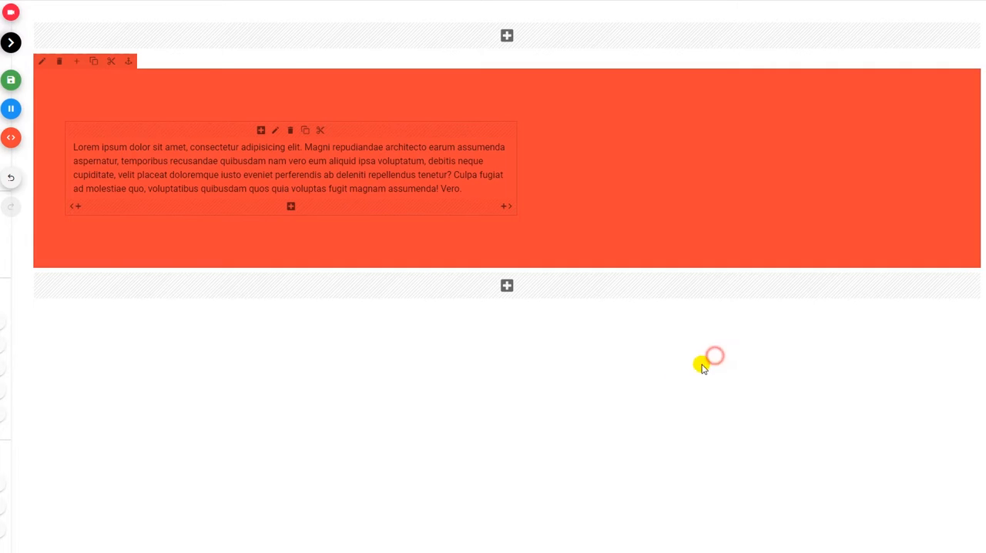
pyautogui.click(11, 108)
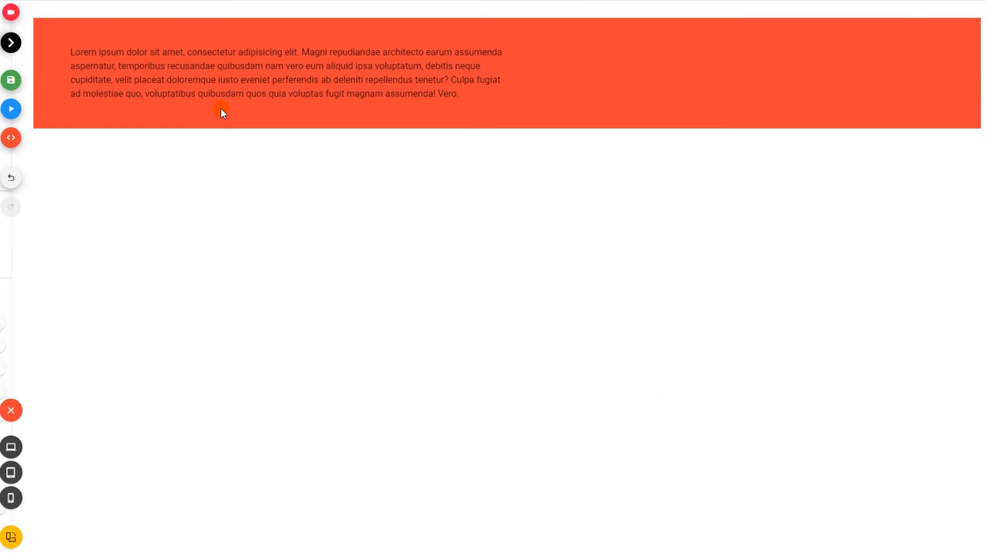
pyautogui.click(11, 109)
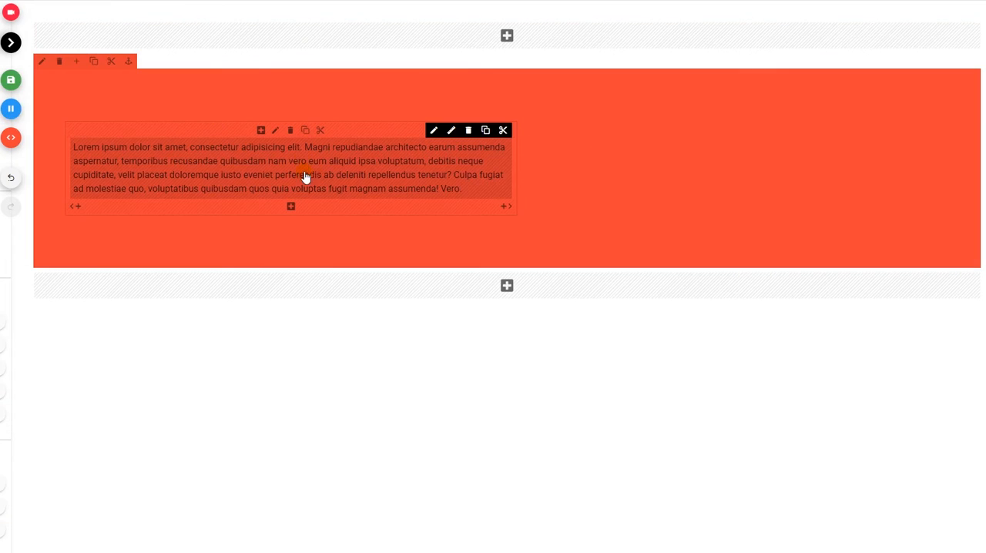
# Turn off the text column's transparent background so it uses white, and preview the page.
pyautogui.click(278, 134)
pyautogui.click(282, 409)
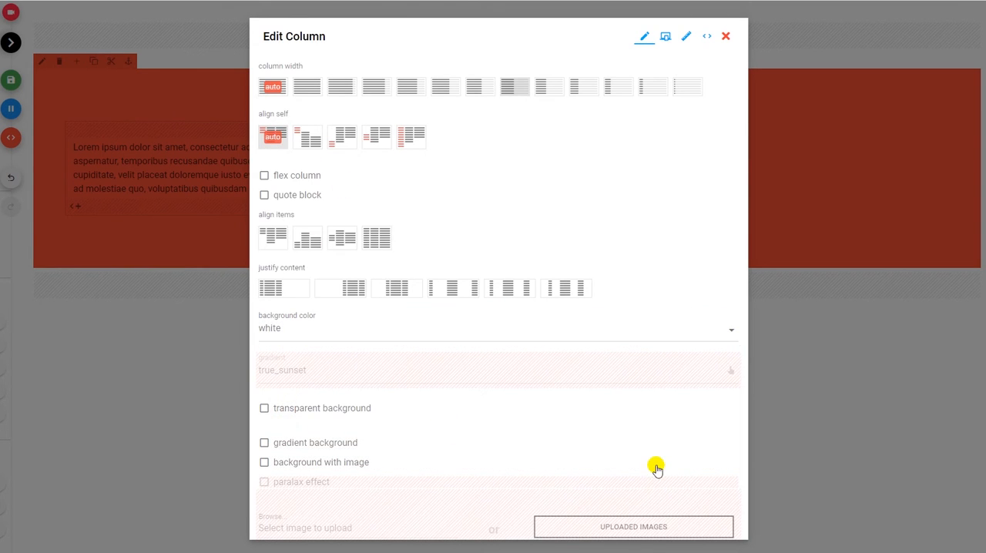
pyautogui.scroll(-4, 656, 468)
pyautogui.click(686, 524)
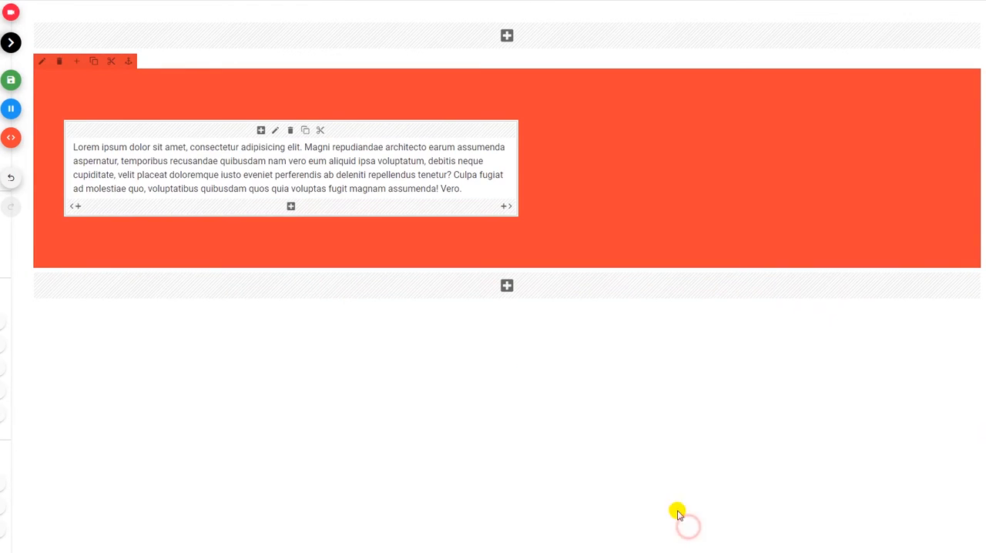
pyautogui.click(11, 108)
pyautogui.click(20, 112)
# Set the column's padding to pt-5, pl-5, pb-5 and pr-5, and preview the page.
pyautogui.click(275, 131)
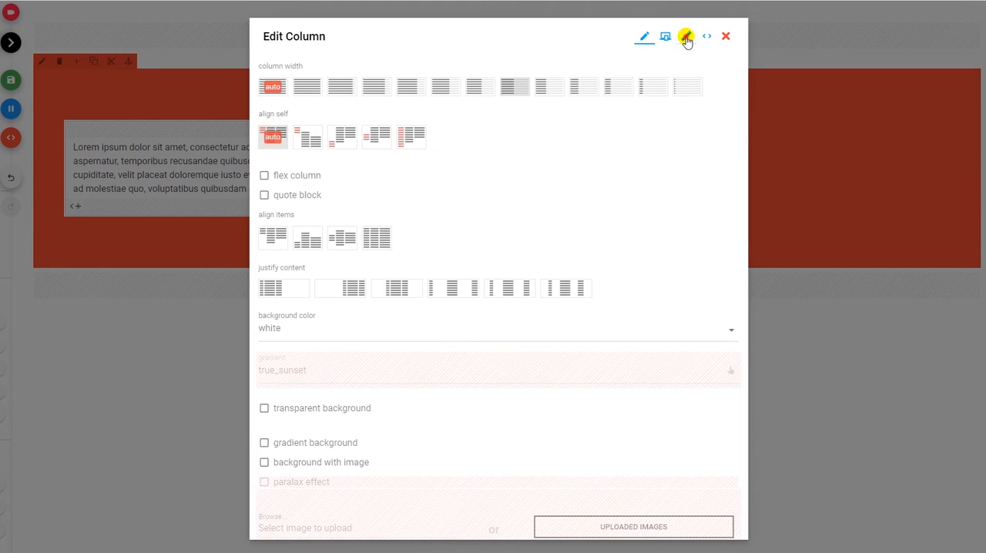
pyautogui.click(686, 38)
pyautogui.click(498, 164)
pyautogui.click(494, 231)
pyautogui.click(458, 209)
pyautogui.click(457, 277)
pyautogui.click(498, 256)
pyautogui.click(499, 313)
pyautogui.click(533, 218)
pyautogui.click(537, 275)
pyautogui.click(684, 375)
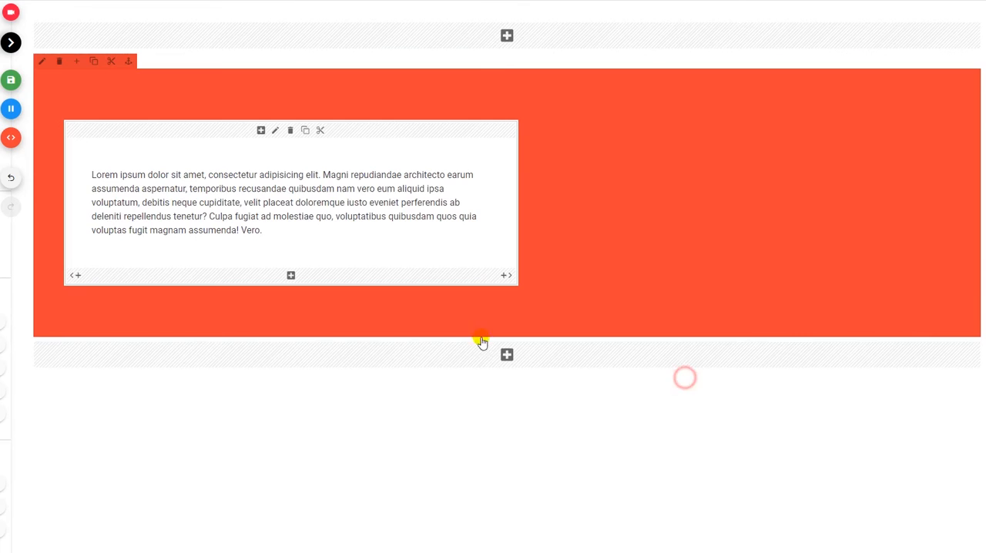
pyautogui.click(10, 108)
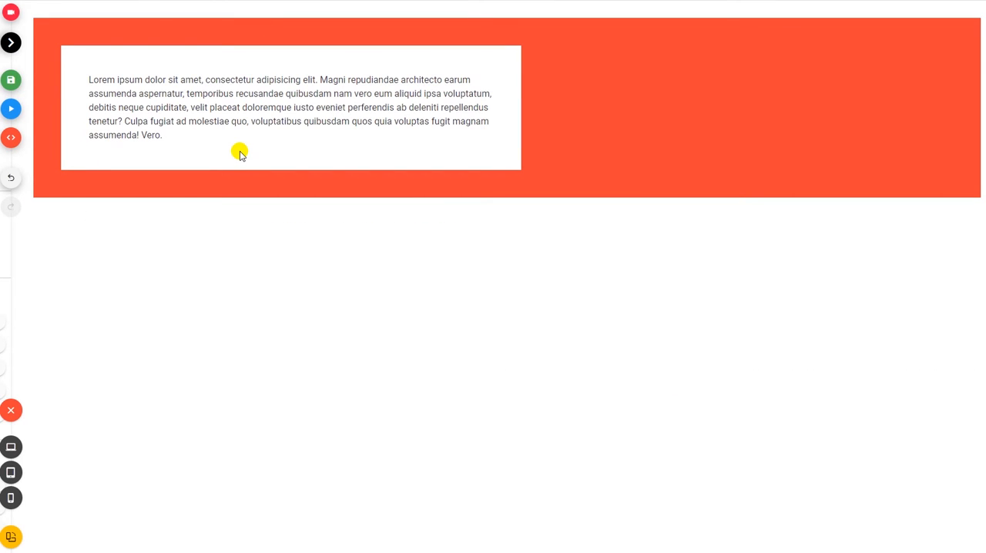
pyautogui.click(11, 109)
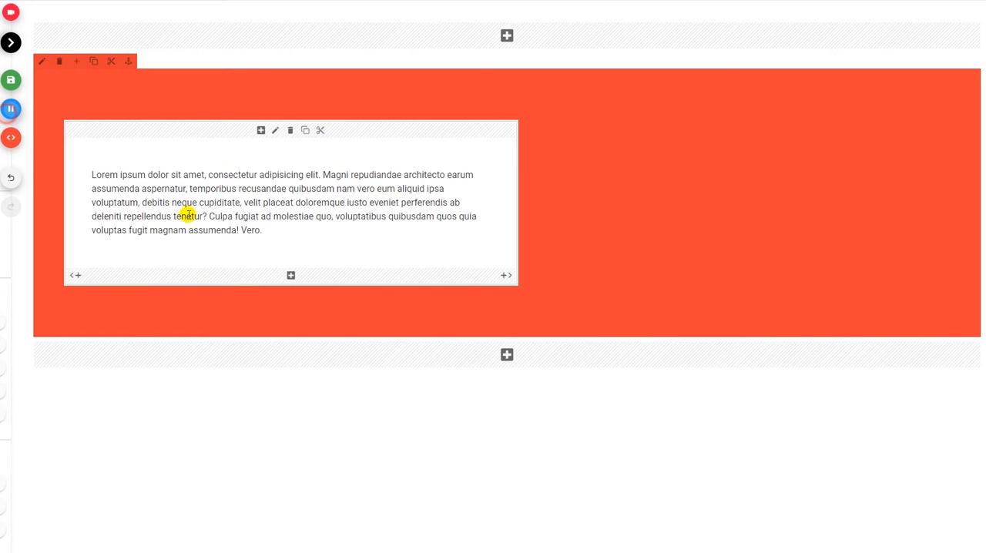
# Set the white column's left margin to ml-7.
pyautogui.click(275, 130)
pyautogui.click(685, 38)
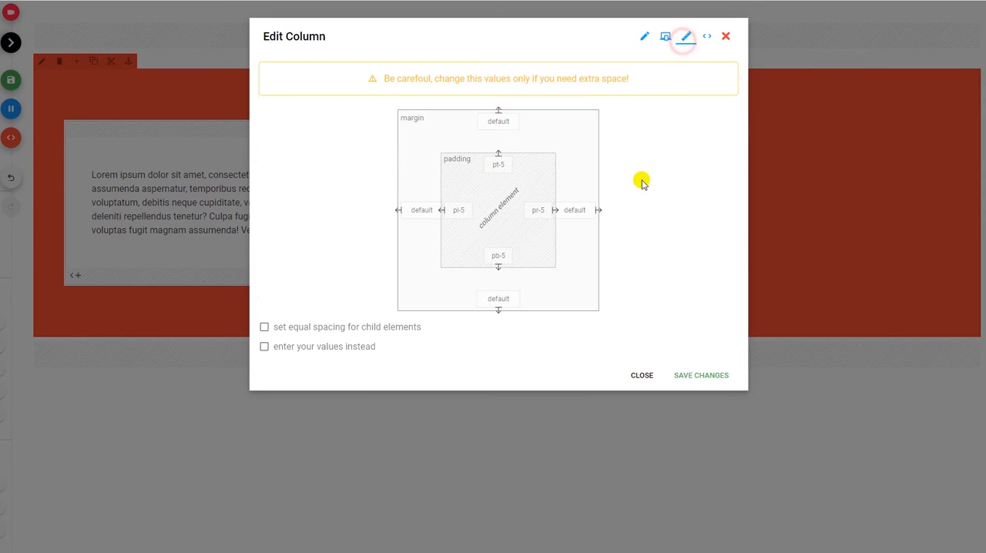
pyautogui.click(411, 213)
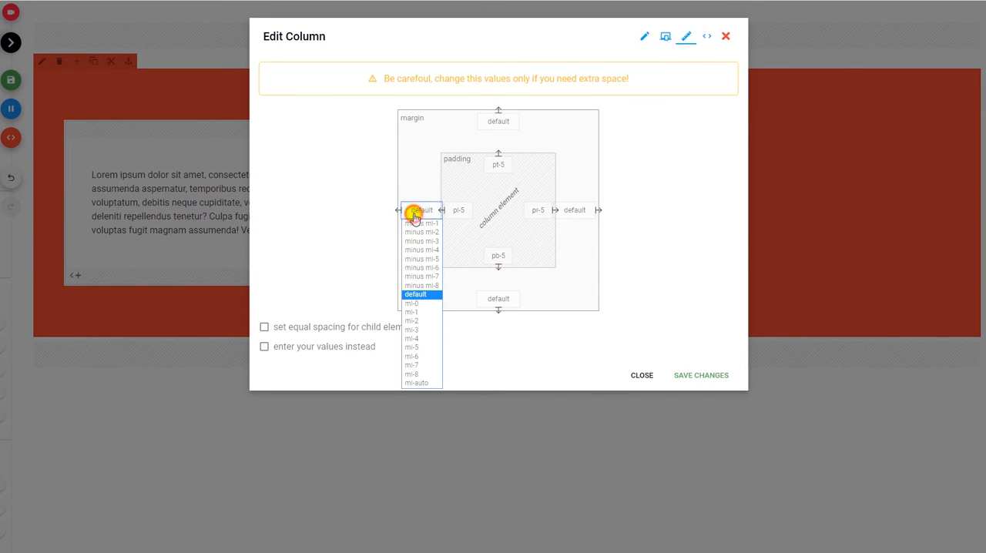
pyautogui.click(427, 366)
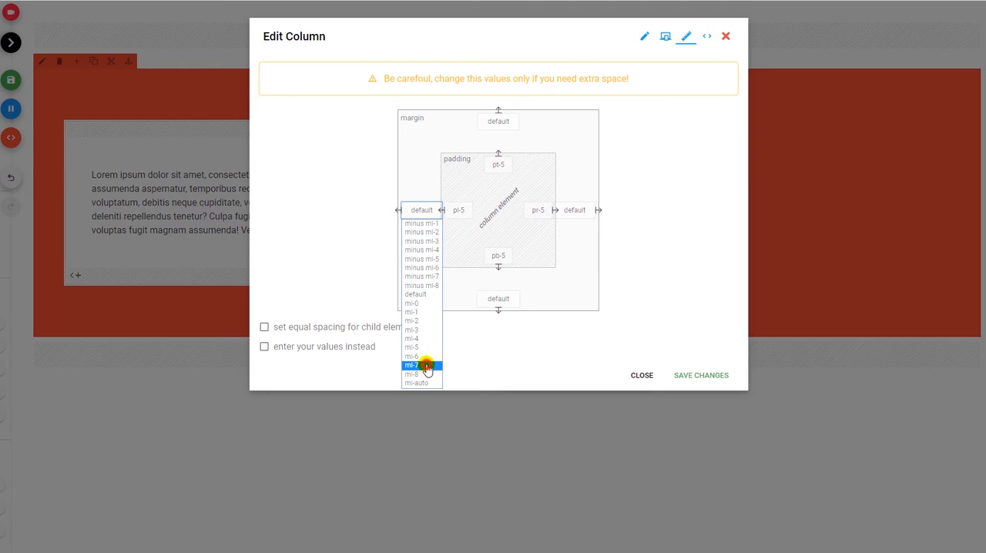
pyautogui.click(698, 379)
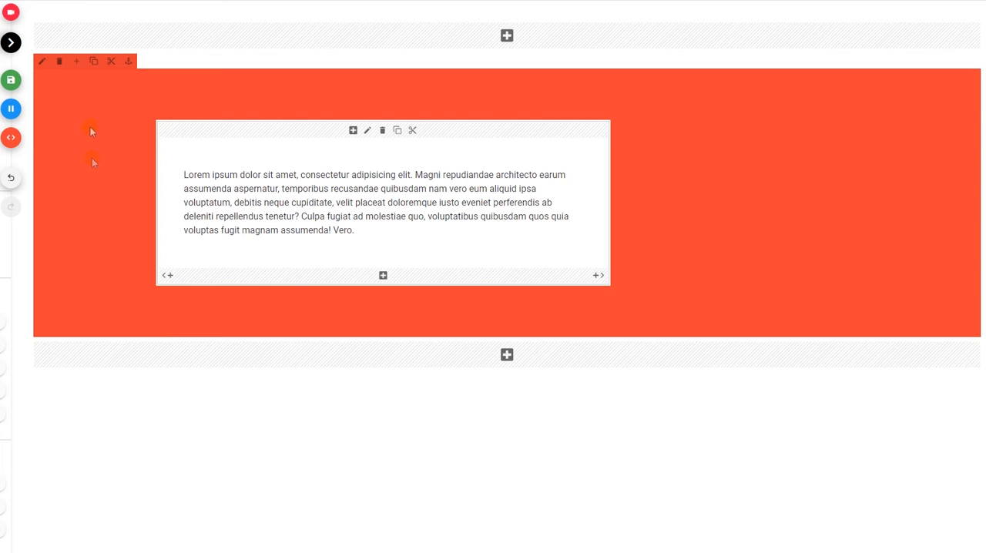
# Set the red row's top margin to mt-7.
pyautogui.click(41, 62)
pyautogui.click(705, 39)
pyautogui.click(499, 121)
pyautogui.click(502, 274)
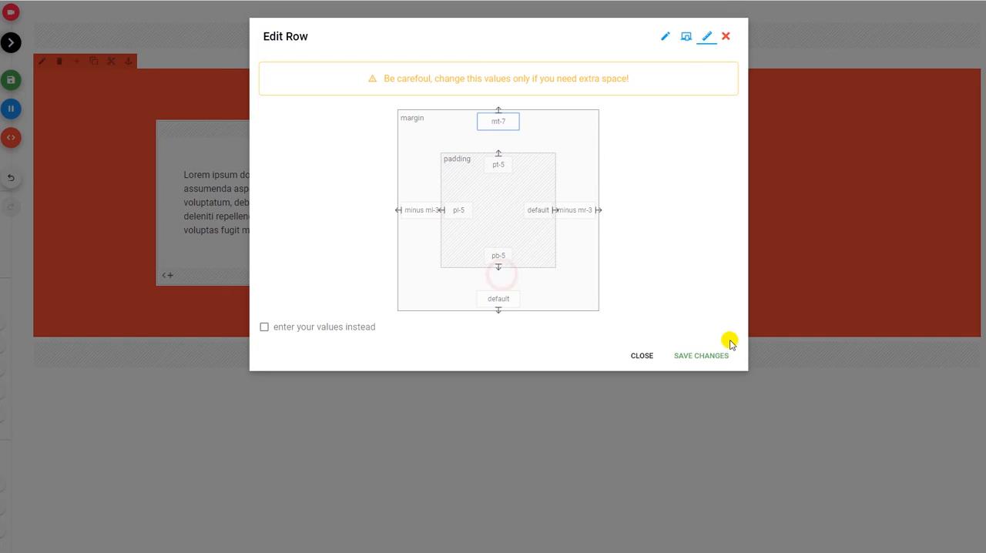
pyautogui.click(703, 355)
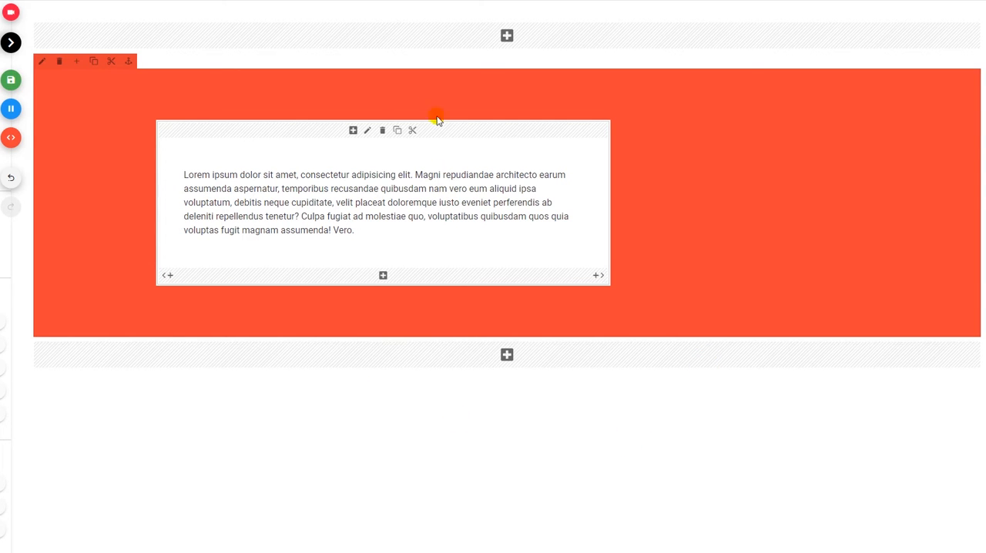
# Set the white column's top margin to minus mt-7.
pyautogui.click(367, 130)
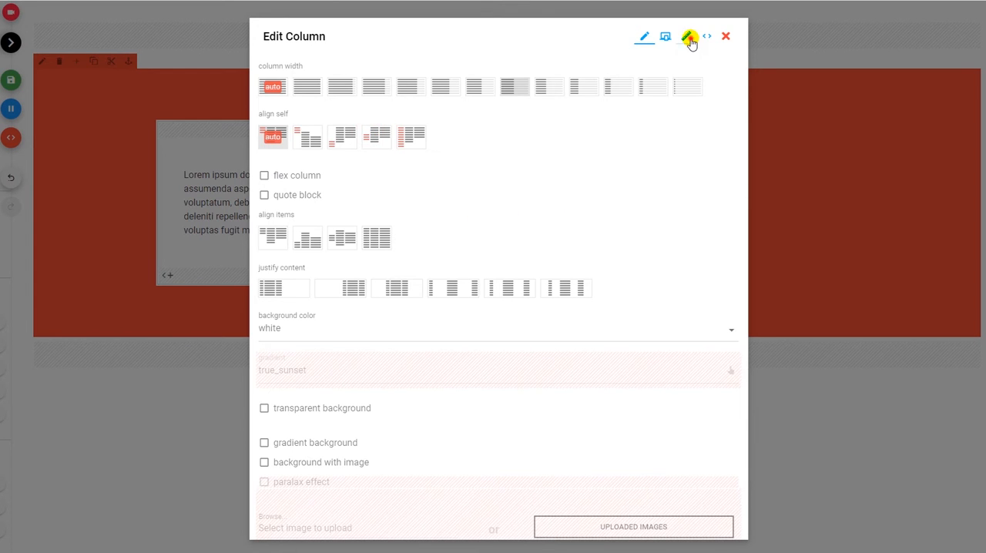
pyautogui.click(690, 38)
pyautogui.click(501, 123)
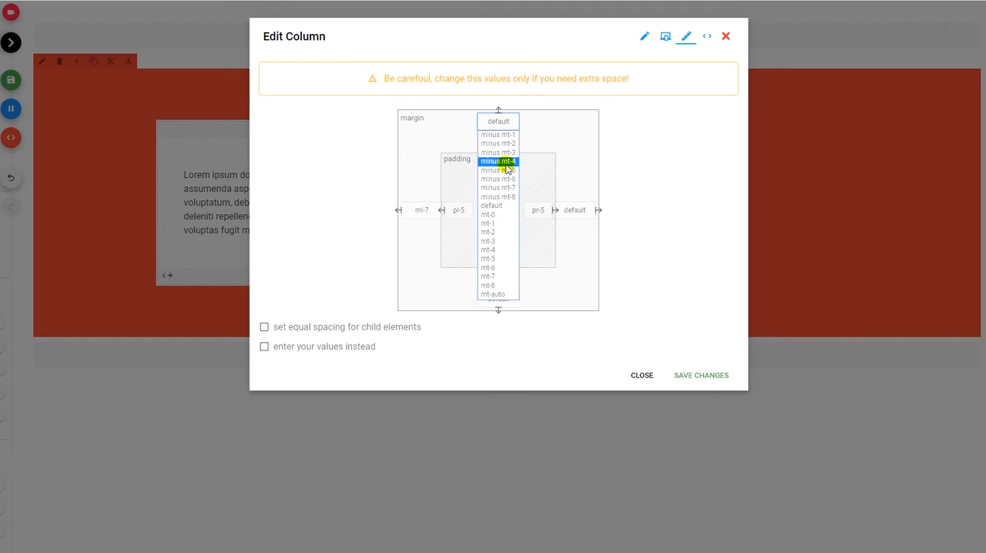
pyautogui.click(506, 187)
pyautogui.click(687, 375)
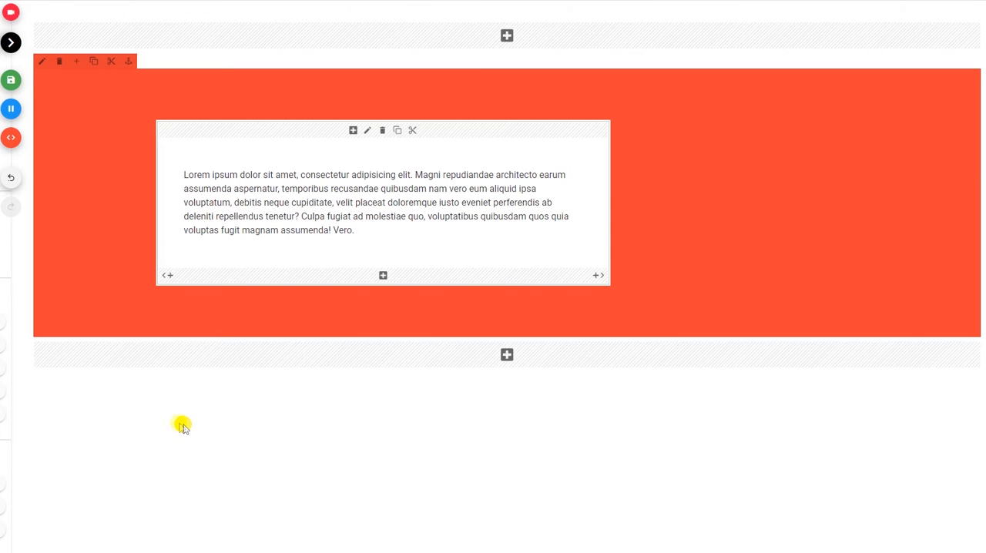
# Give the white column the depth 5 deep shadow, previewing the page before and after the change.
pyautogui.click(13, 108)
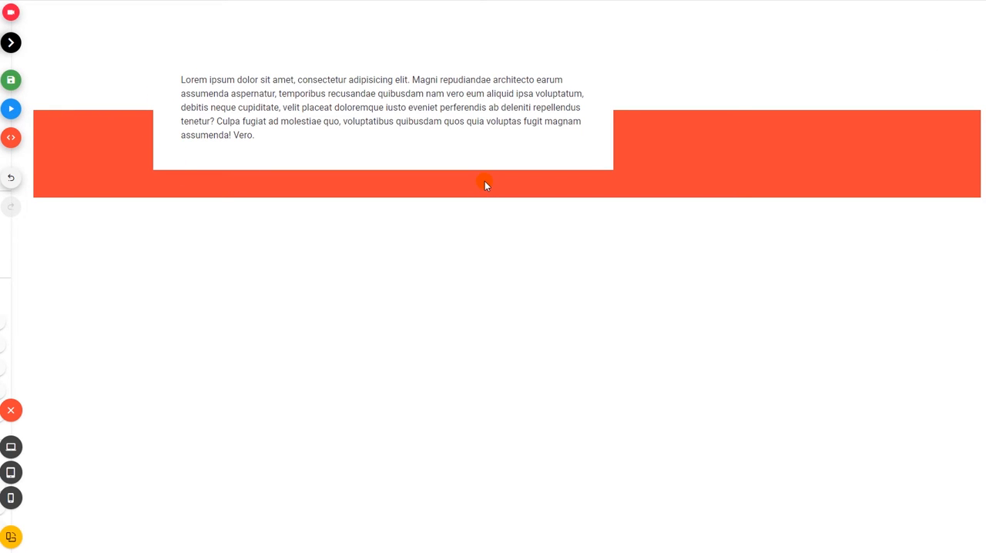
pyautogui.click(11, 109)
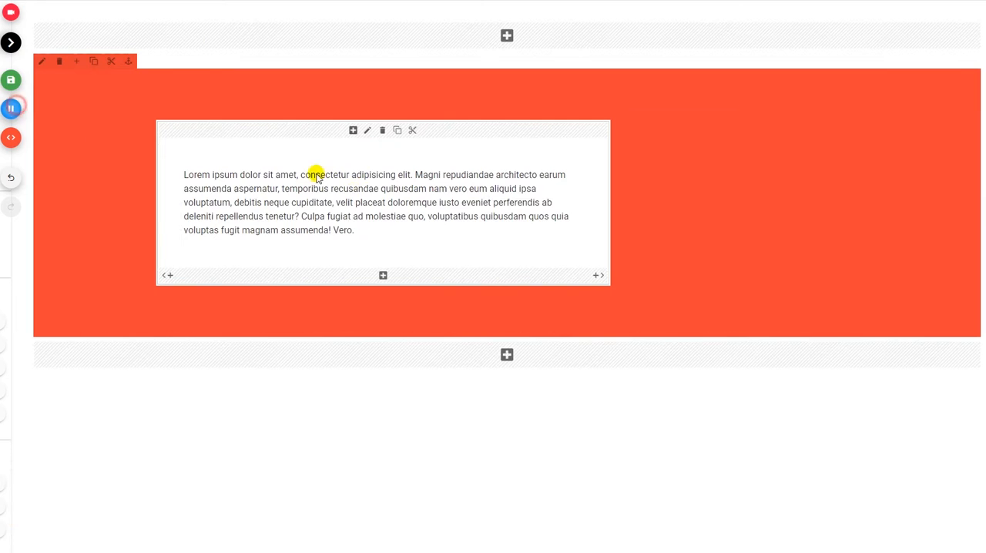
pyautogui.click(370, 131)
pyautogui.click(293, 487)
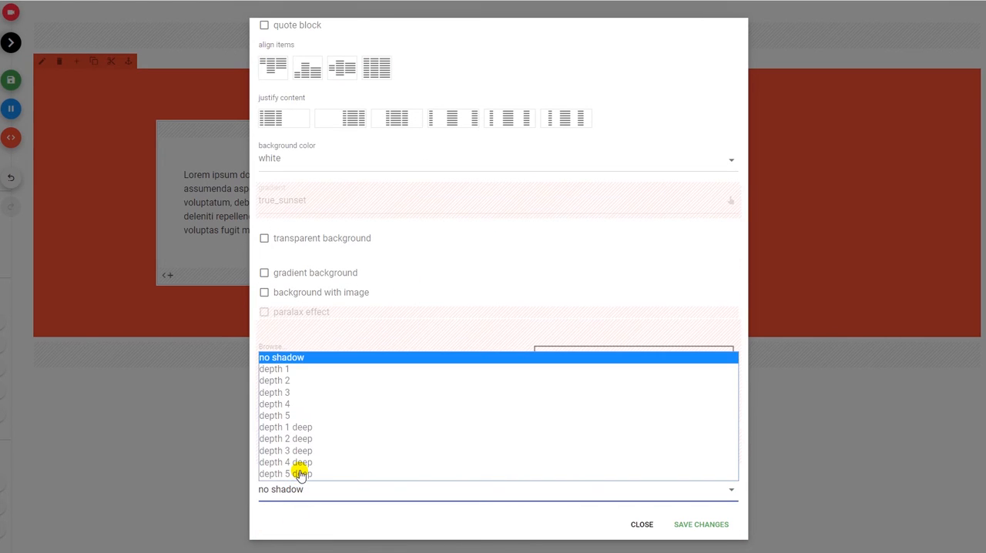
pyautogui.click(299, 473)
pyautogui.click(690, 524)
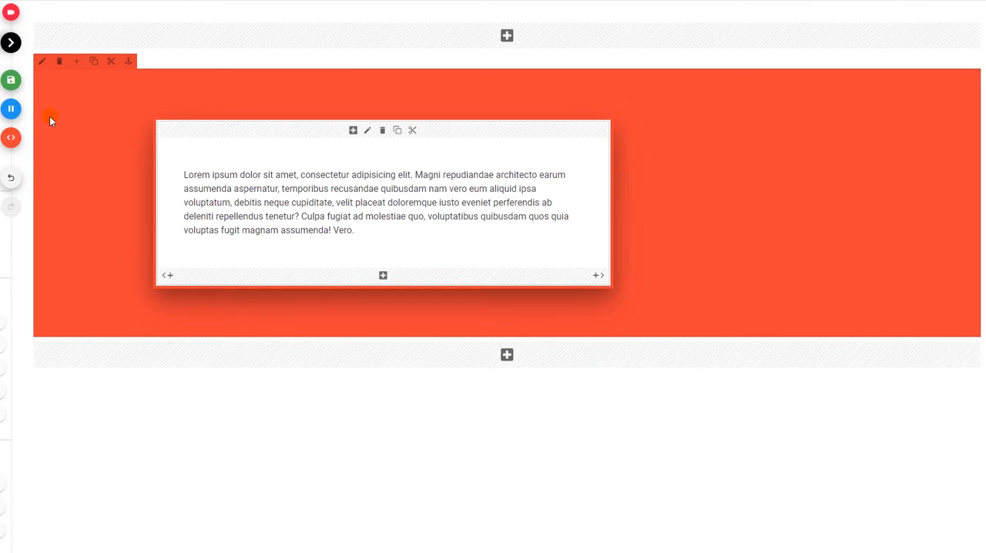
pyautogui.click(11, 109)
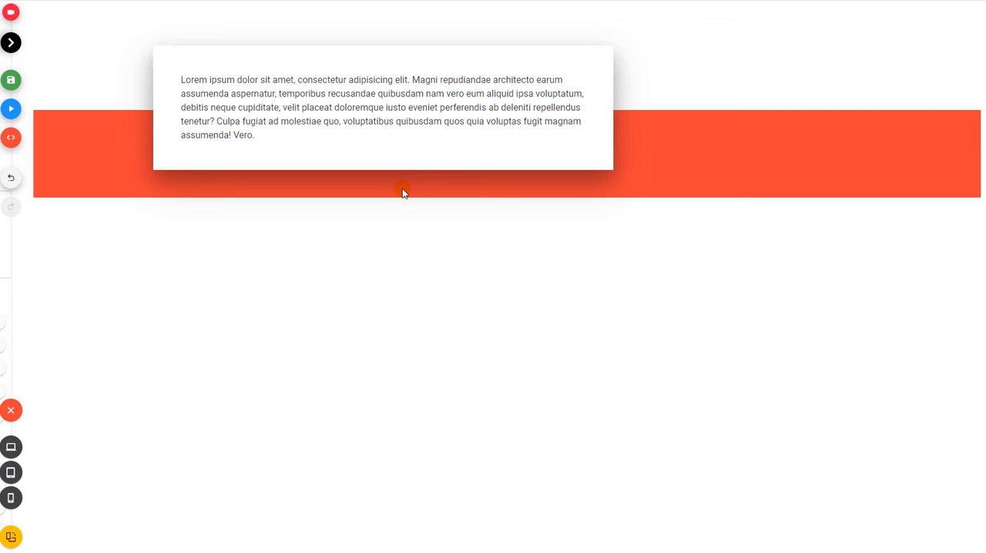
pyautogui.click(10, 109)
# Set the white column's left margin to ml-auto and preview the page.
pyautogui.click(369, 132)
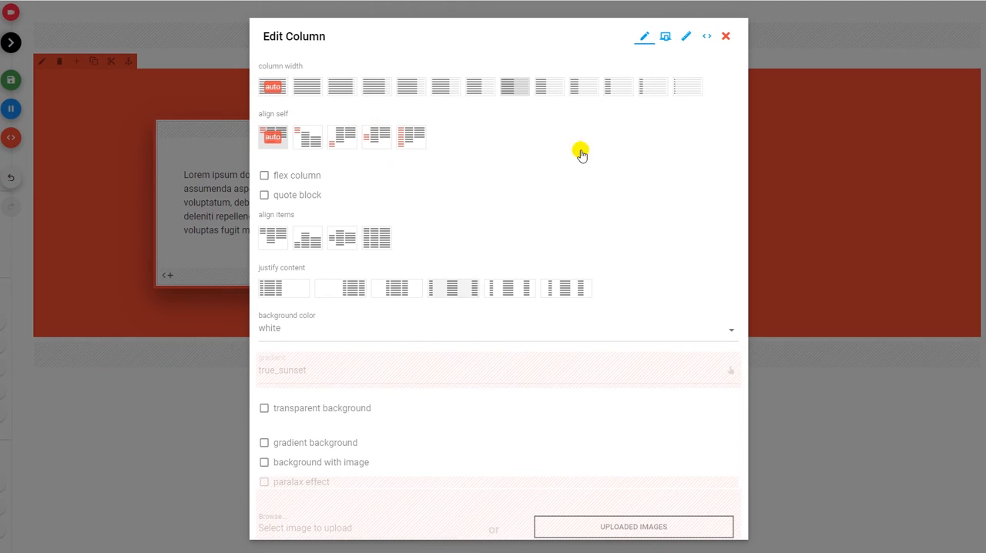
pyautogui.click(707, 37)
pyautogui.click(686, 36)
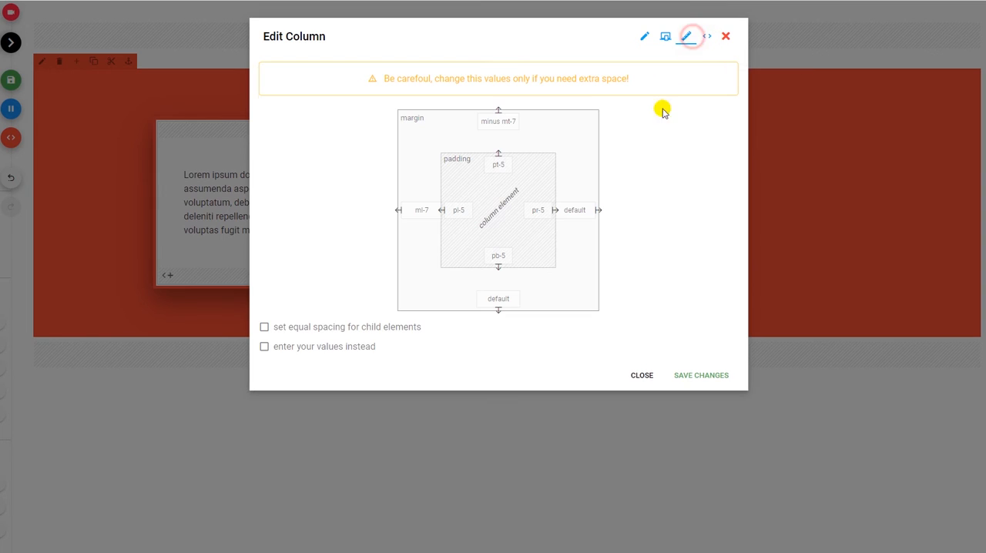
pyautogui.click(421, 210)
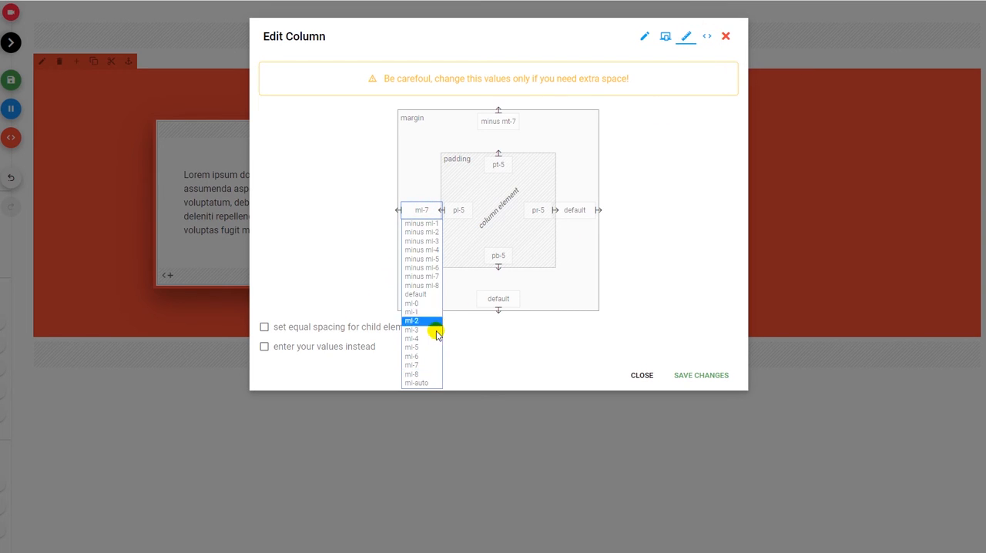
pyautogui.click(435, 382)
pyautogui.click(693, 376)
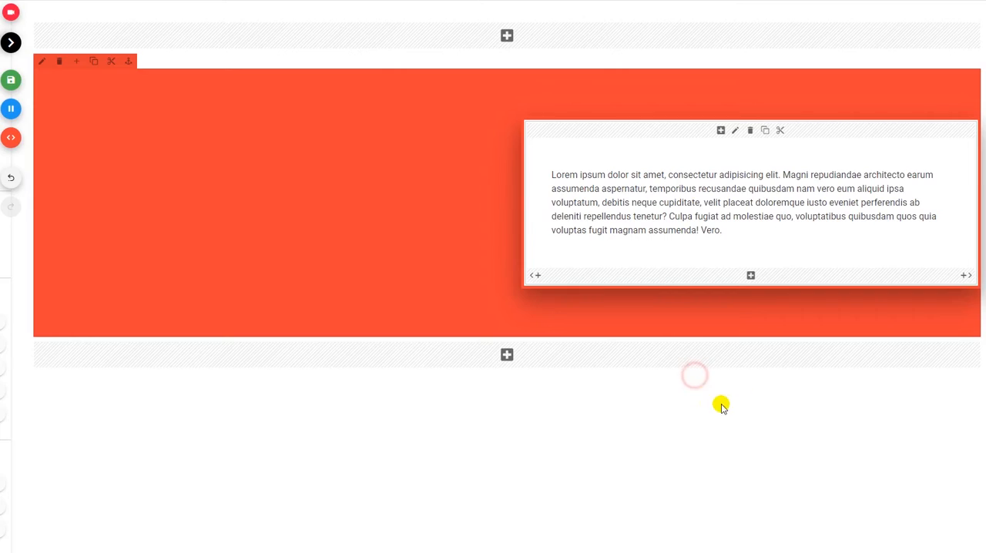
pyautogui.click(11, 110)
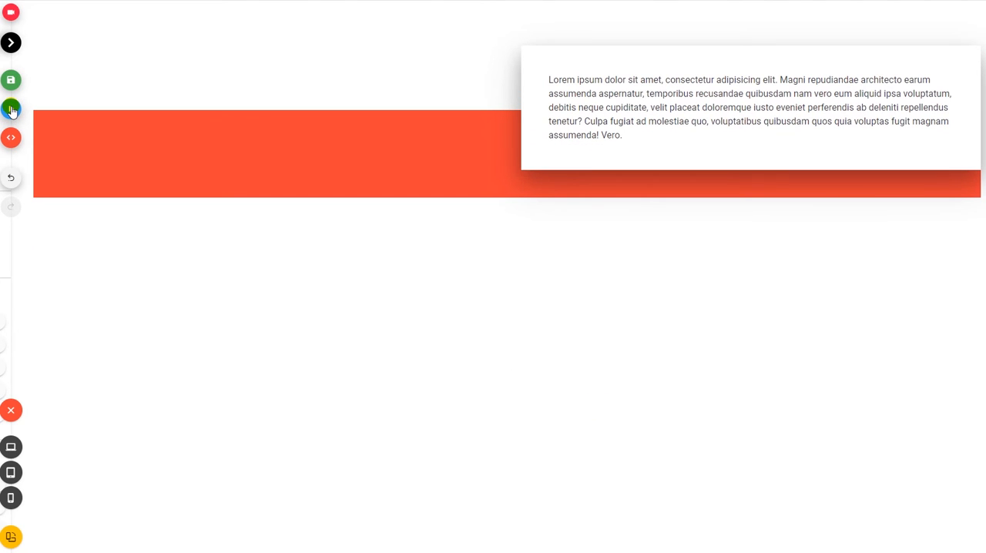
pyautogui.click(11, 110)
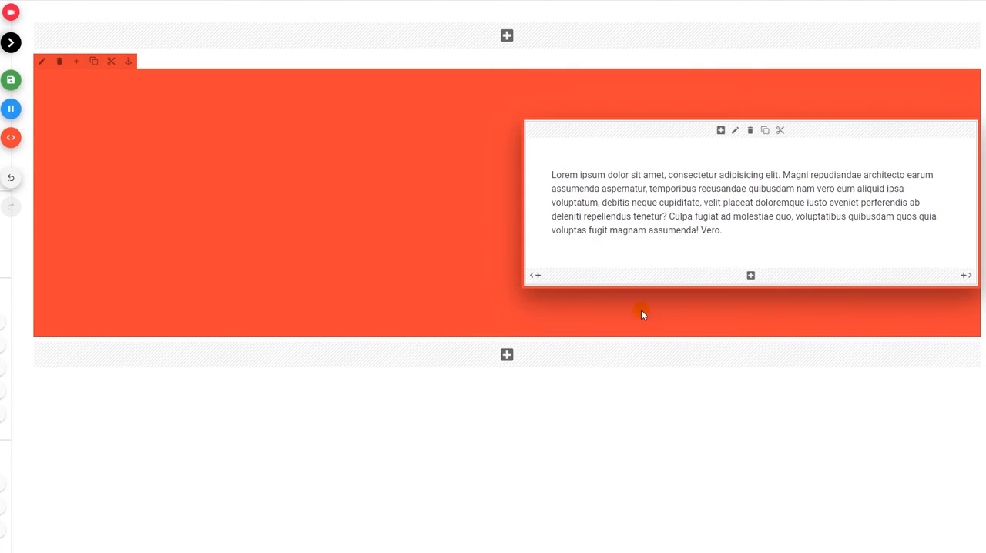
# Set the white column's right margin to mr-auto.
pyautogui.click(732, 132)
pyautogui.click(686, 36)
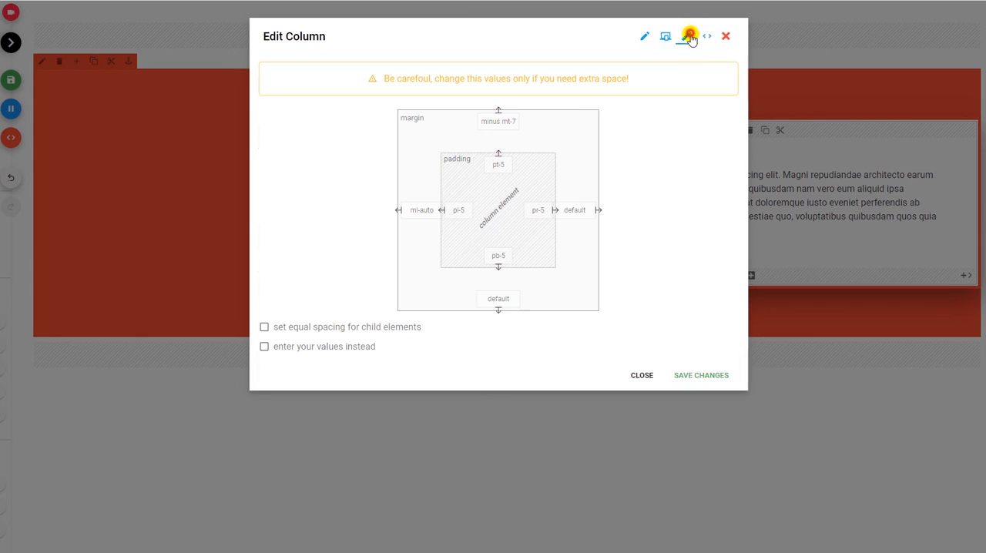
pyautogui.click(570, 217)
pyautogui.click(567, 356)
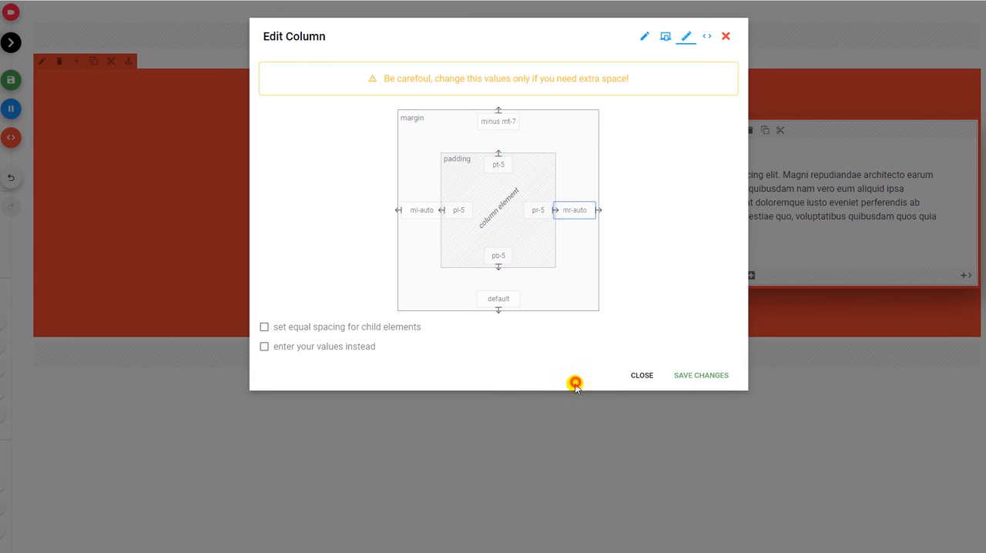
pyautogui.click(687, 373)
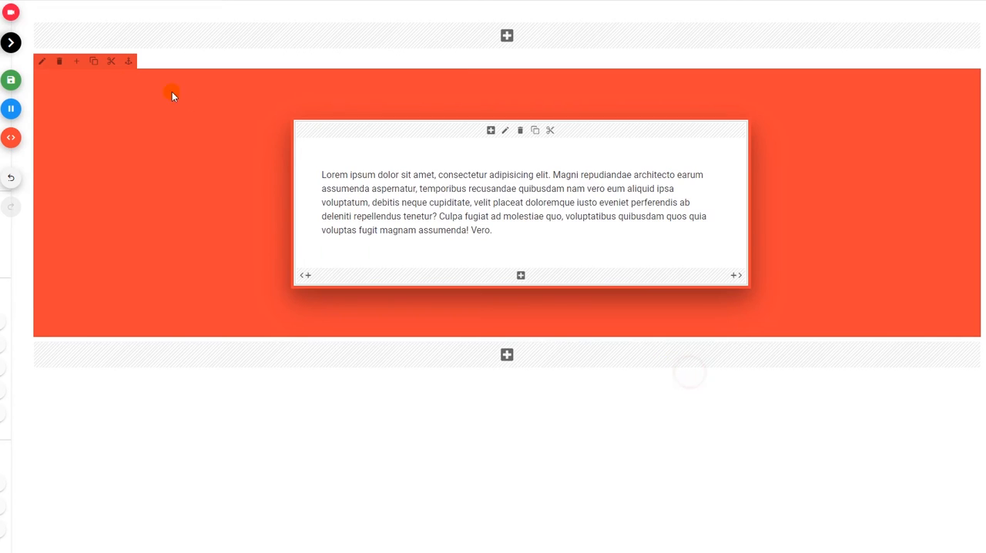
# Remove the red row's extra left padding to centre the white column, and preview the page.
pyautogui.click(41, 61)
pyautogui.click(707, 36)
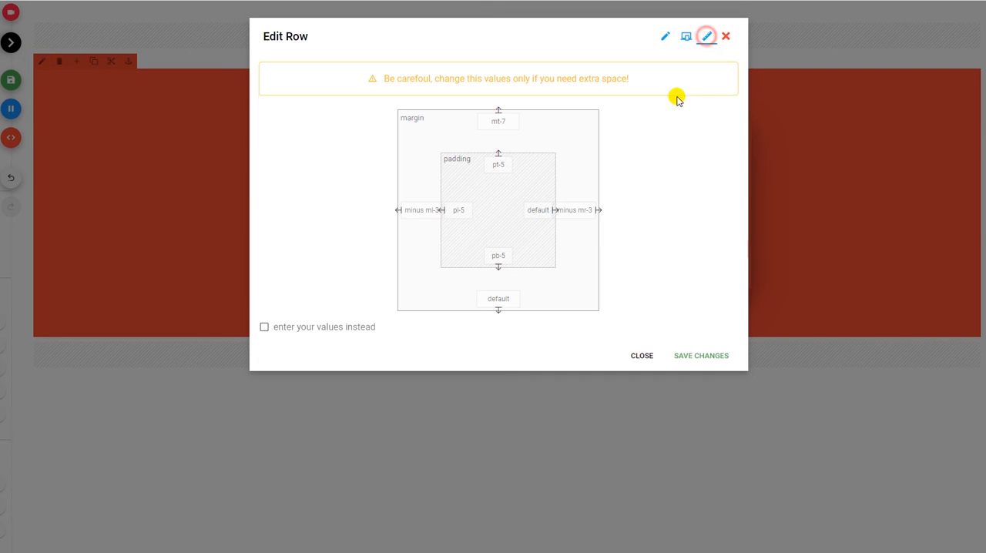
pyautogui.click(448, 217)
pyautogui.click(453, 220)
pyautogui.click(693, 359)
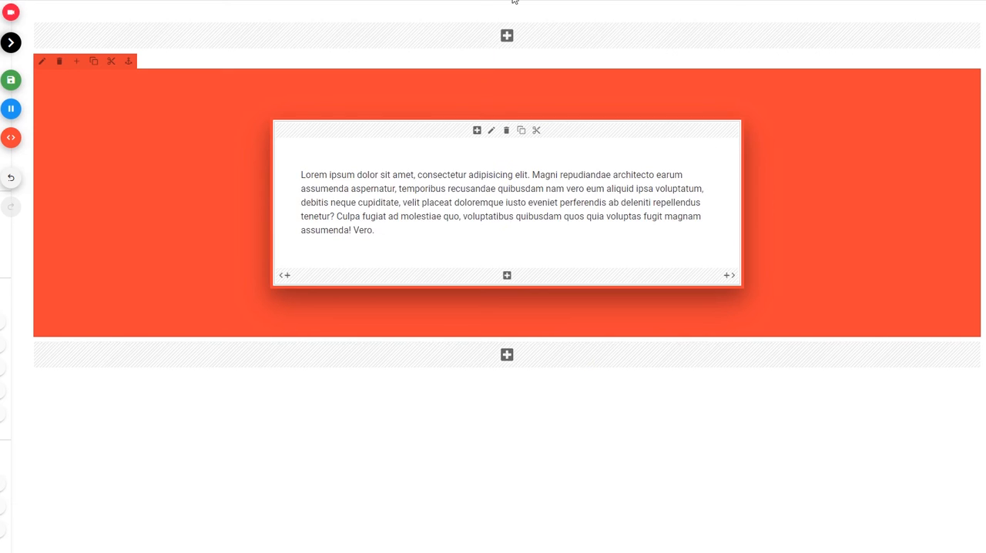
pyautogui.click(12, 109)
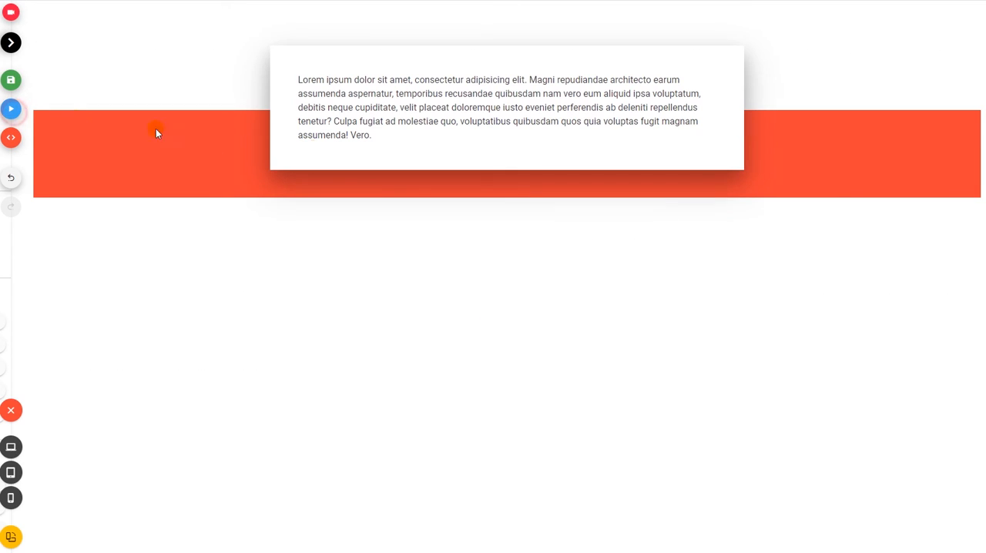
pyautogui.click(11, 109)
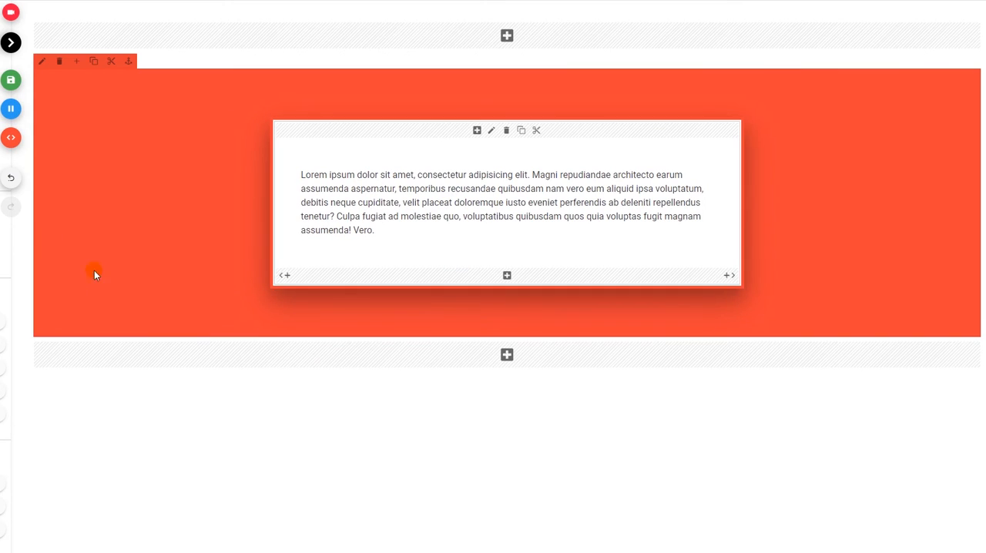
# Add a second column to the red row, two-twelfths of the row wide.
pyautogui.click(76, 62)
pyautogui.click(491, 314)
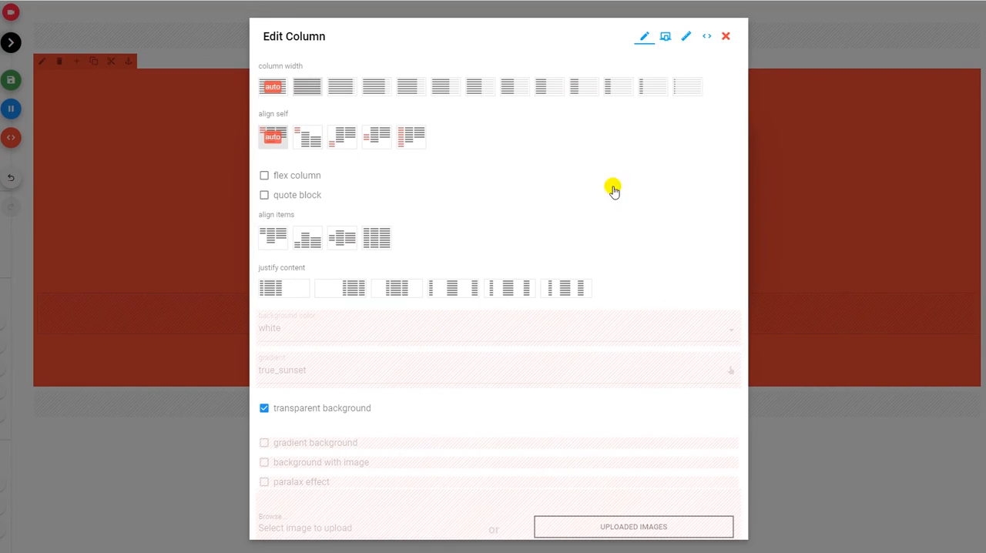
pyautogui.scroll(-3, 643, 154)
pyautogui.click(700, 531)
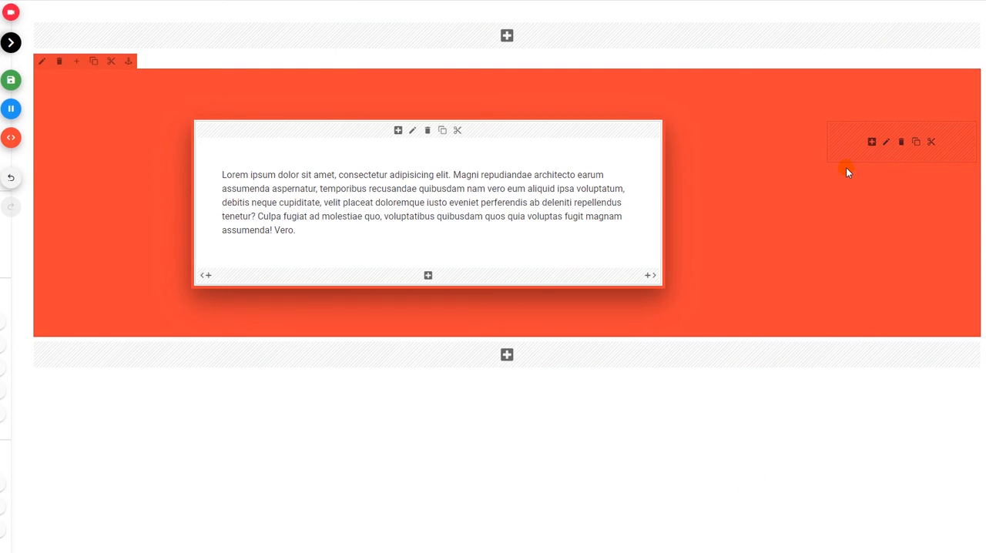
# Change the new empty column's width to four-twelfths of the red row.
pyautogui.click(885, 142)
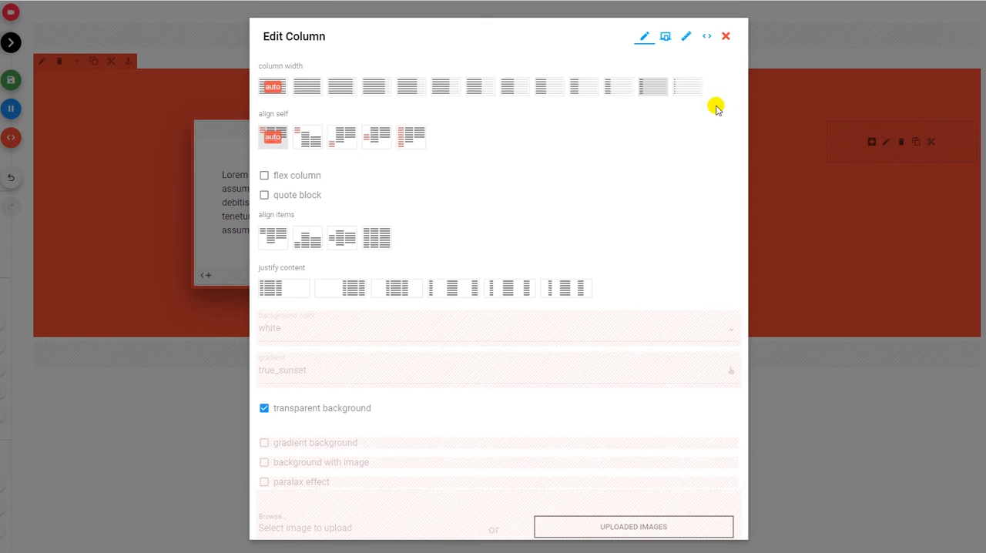
pyautogui.click(587, 87)
pyautogui.scroll(-3, 627, 255)
pyautogui.click(721, 523)
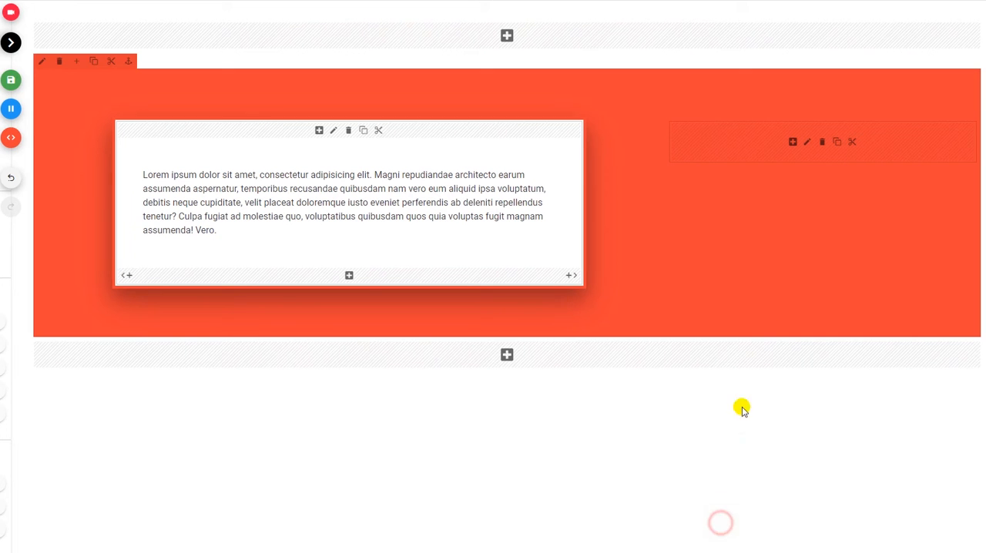